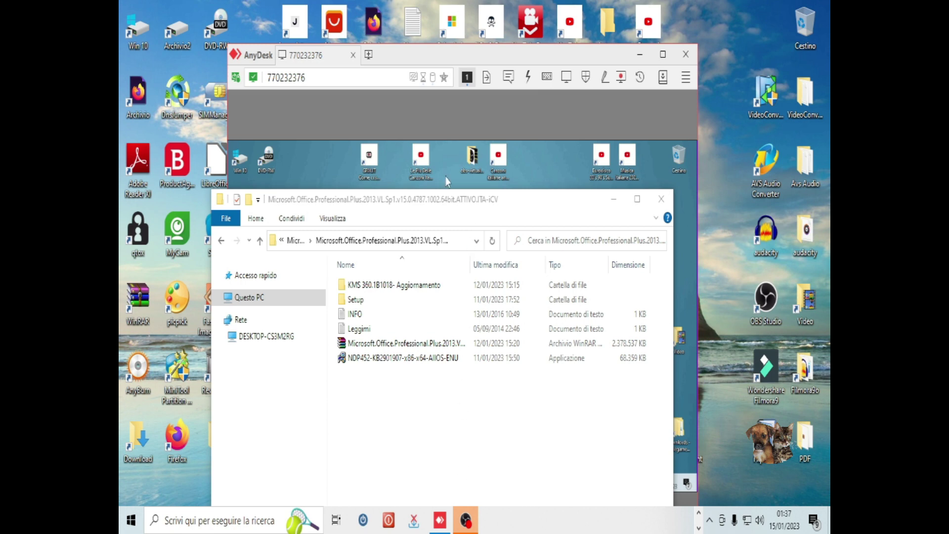
# Arrange the AnyDesk remote session and the local Office 2013 folder window so both are accessible side by side
pyautogui.click(507, 216)
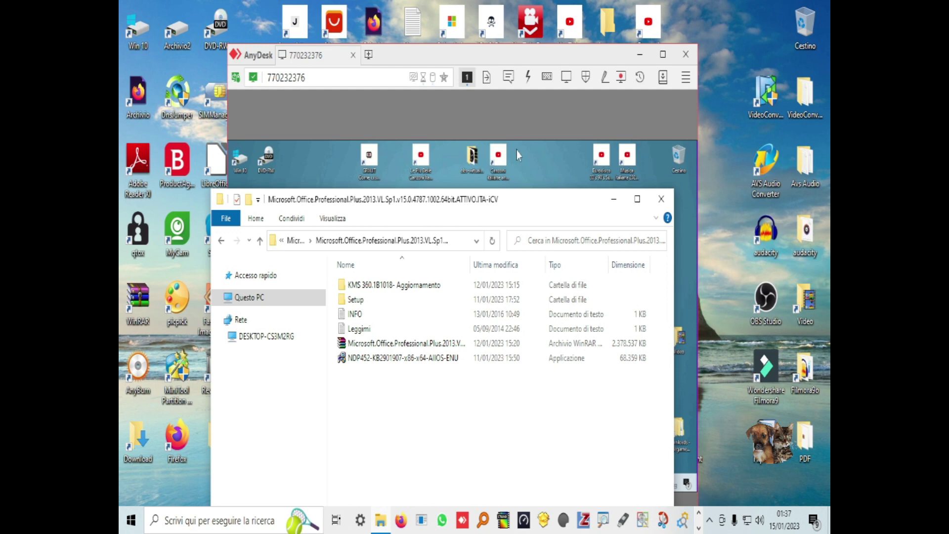
pyautogui.click(538, 114)
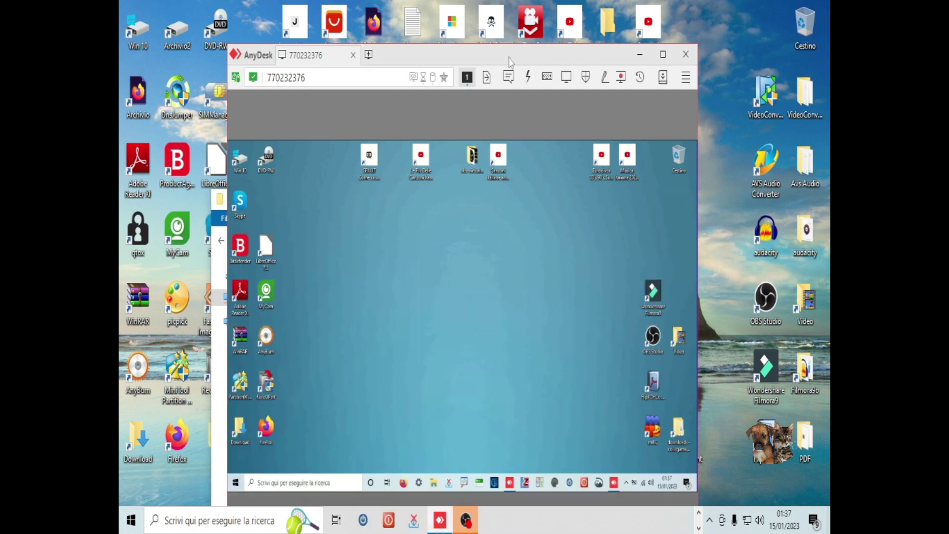
pyautogui.moveTo(509, 61); pyautogui.dragTo(623, 61)
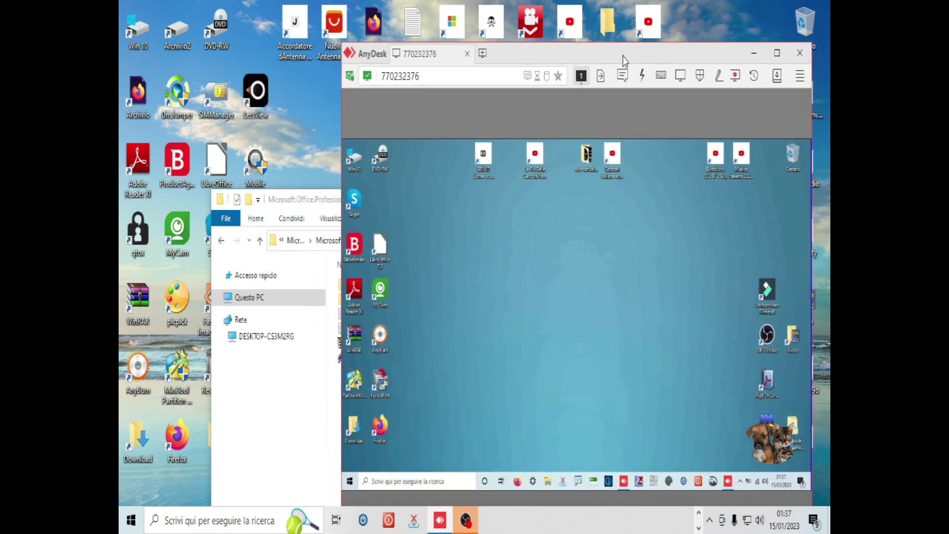
pyautogui.click(294, 405)
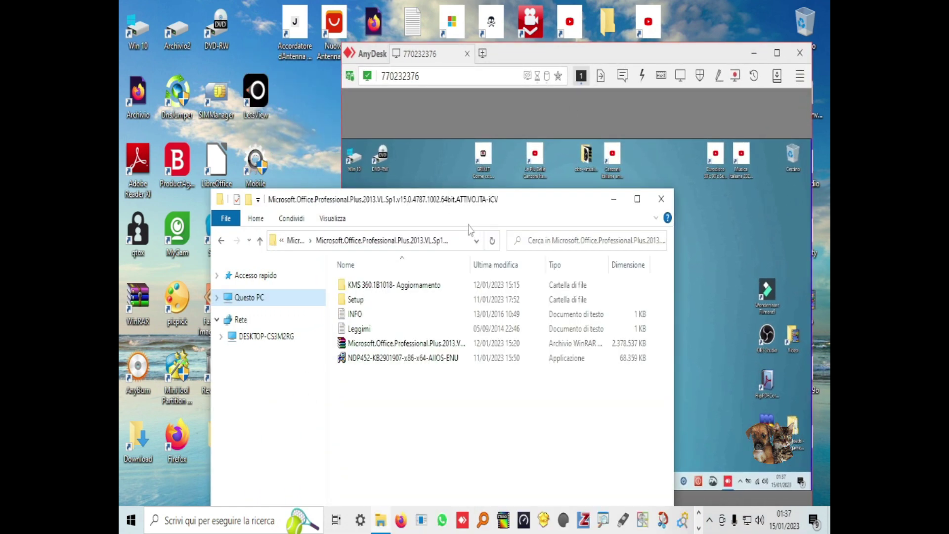
pyautogui.moveTo(497, 212); pyautogui.dragTo(402, 226)
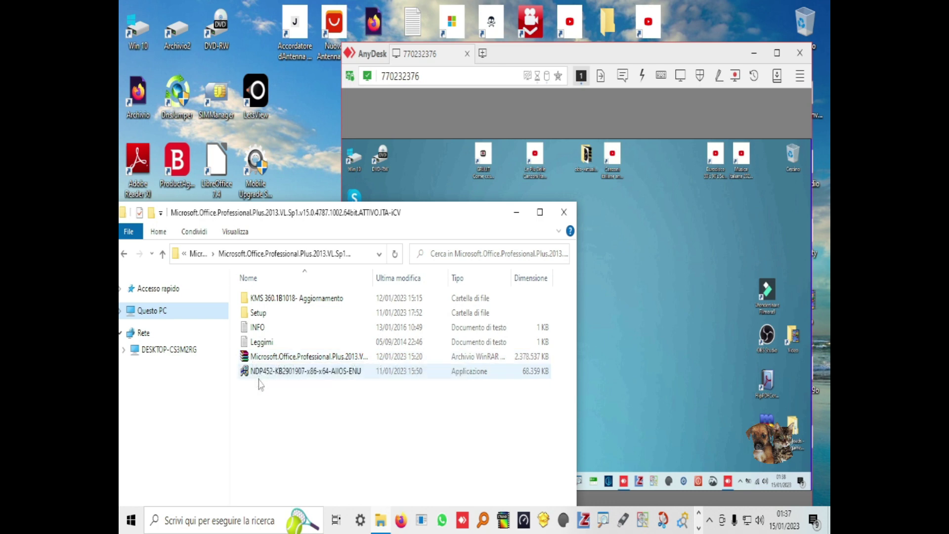
# Copy the NDP452-KB2901907-x86-x64-AllOS-ENU application from the local folder to the remote computer's desktop
pyautogui.moveTo(247, 378); pyautogui.dragTo(475, 384)
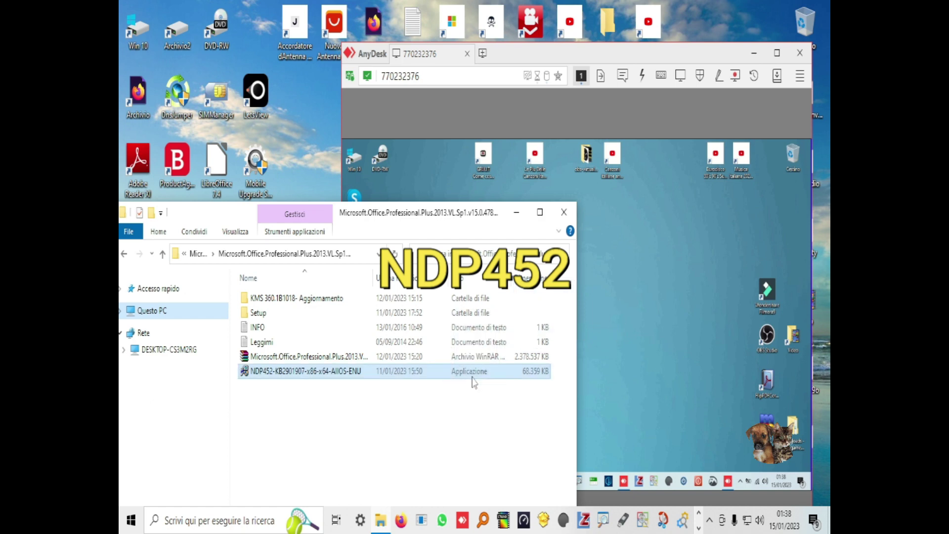
pyautogui.rightClick(375, 372)
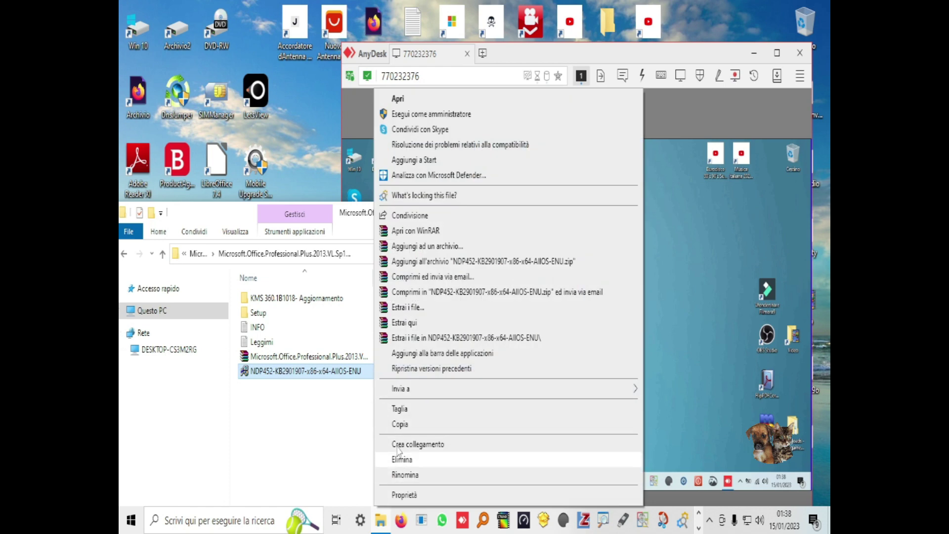
pyautogui.click(400, 425)
pyautogui.rightClick(652, 236)
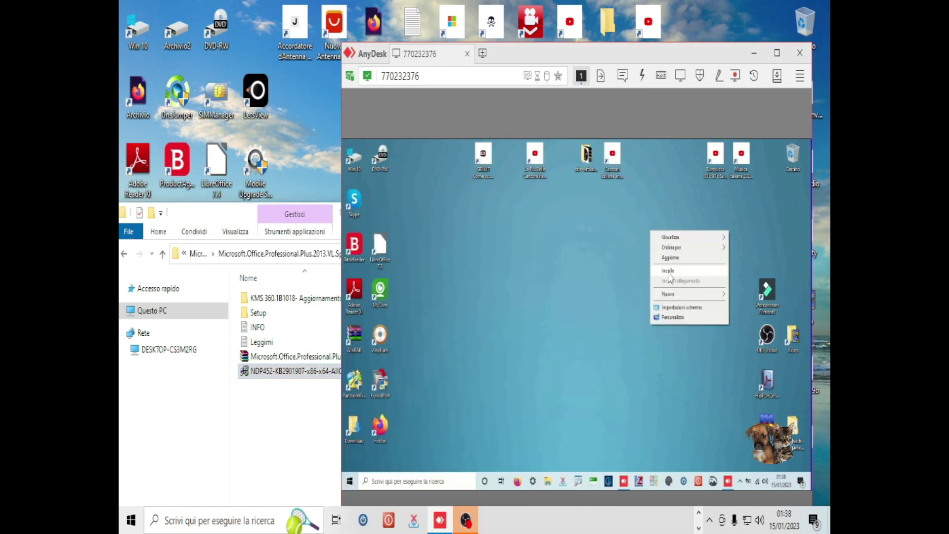
pyautogui.click(669, 272)
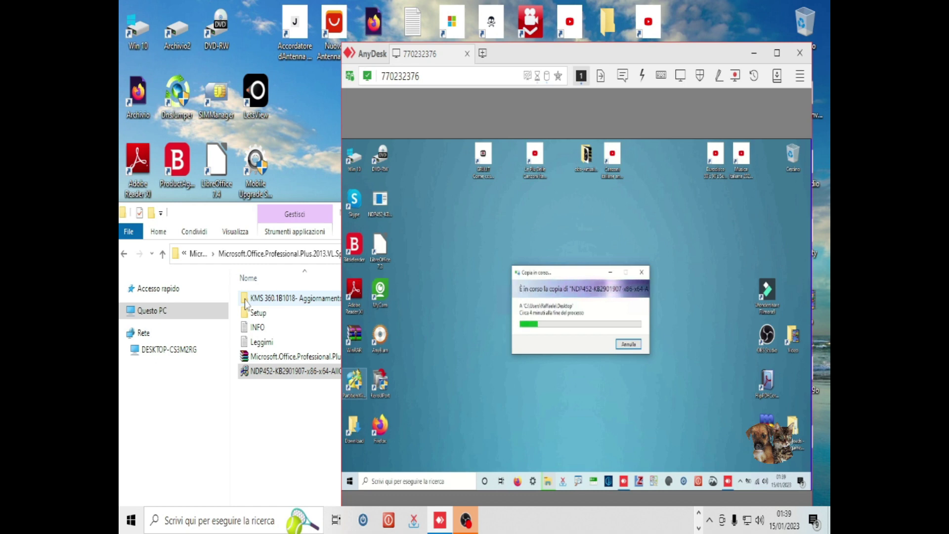
# Copy the KMS 360.1B1018- Aggiornamento folder from the local folder to the remote computer's desktop
pyautogui.click(213, 363)
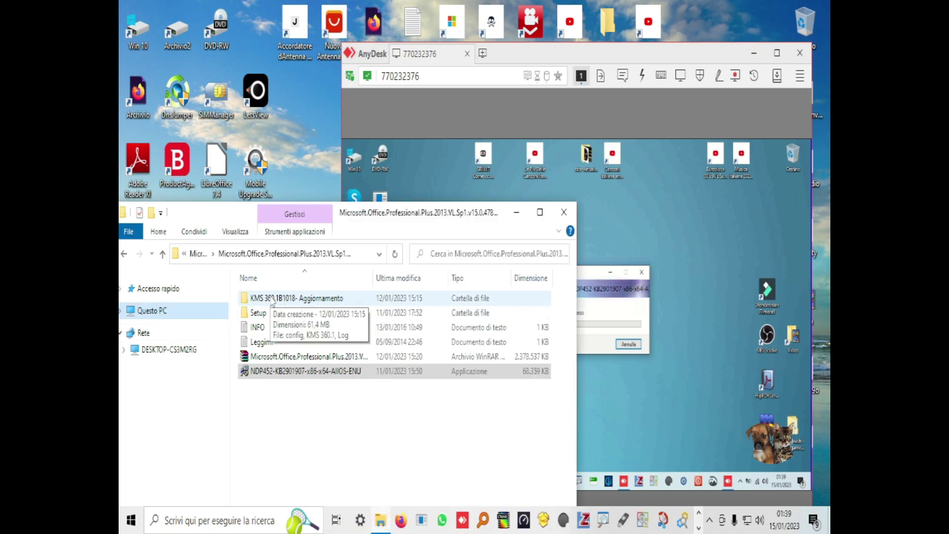
pyautogui.click(272, 301)
pyautogui.rightClick(272, 301)
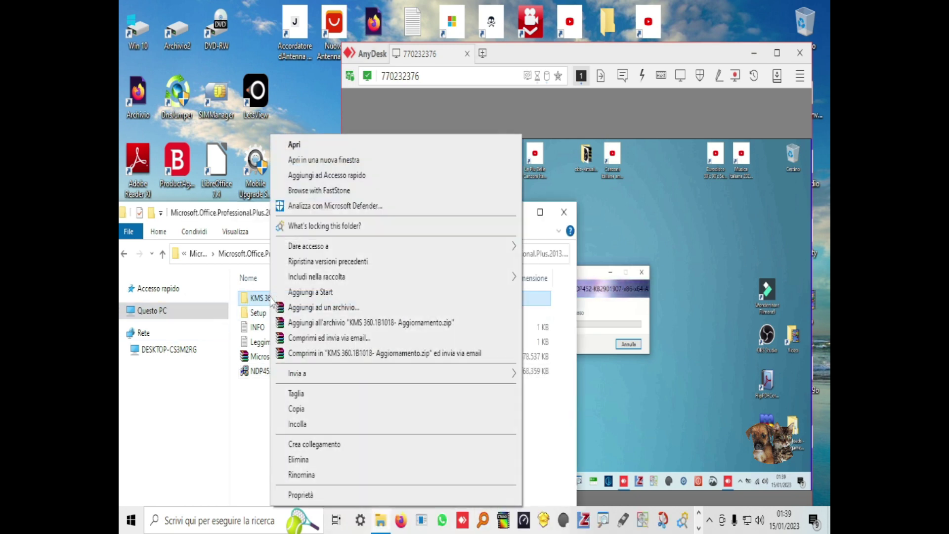
pyautogui.click(305, 410)
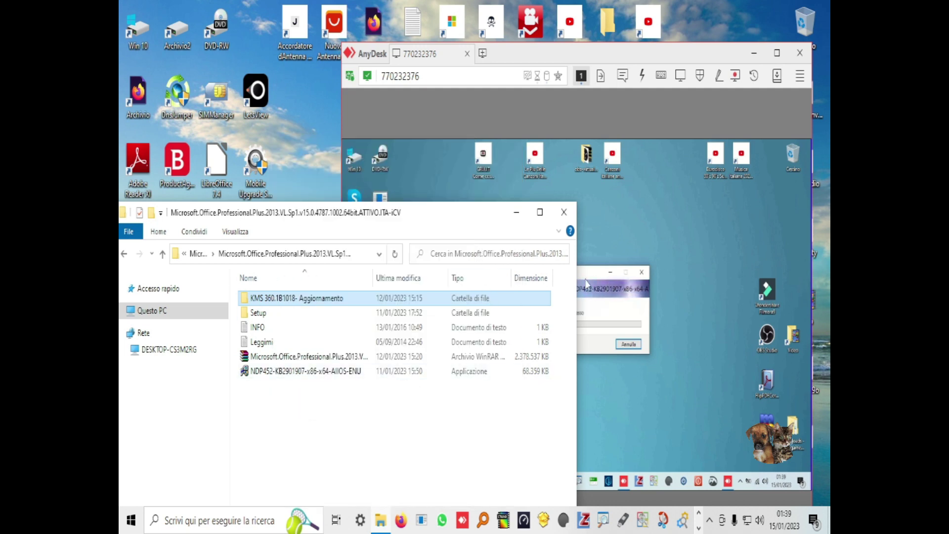
pyautogui.click(706, 386)
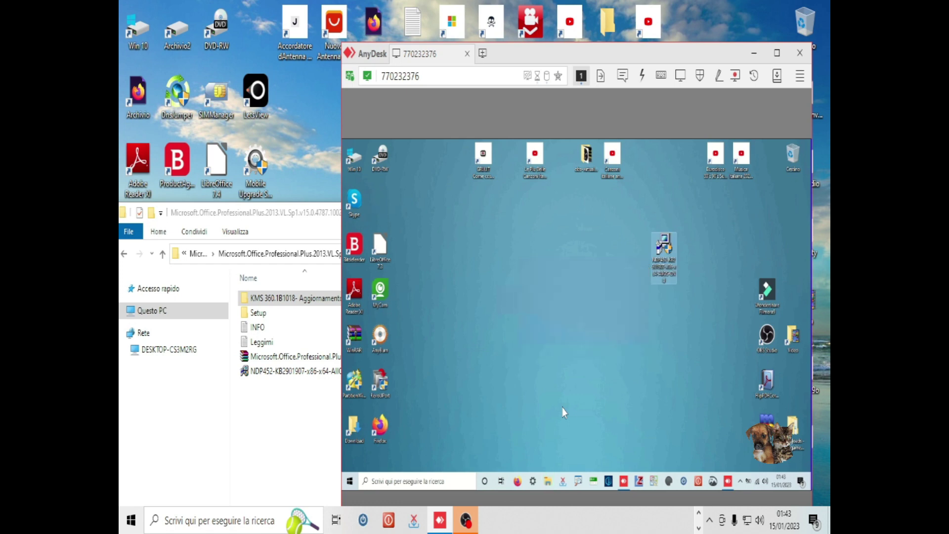
pyautogui.rightClick(488, 387)
pyautogui.moveTo(497, 358)
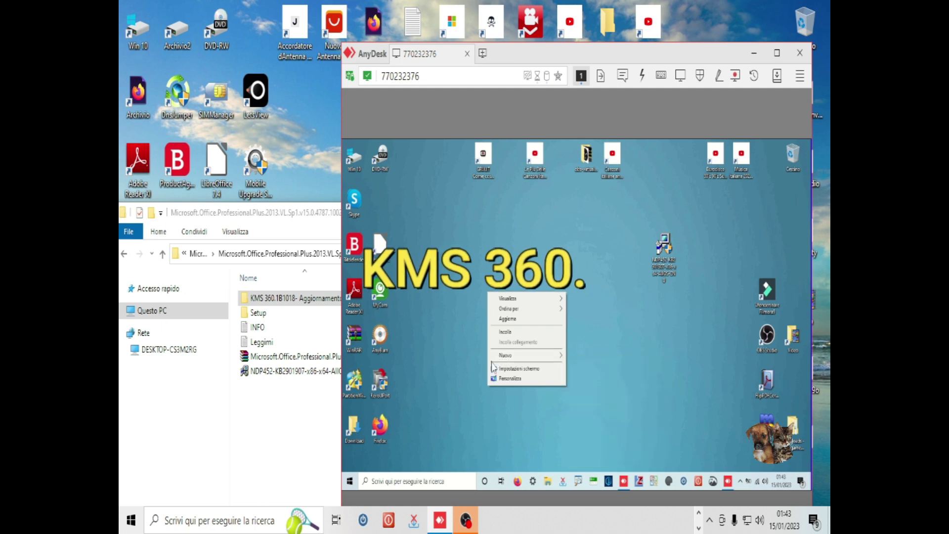
pyautogui.click(499, 334)
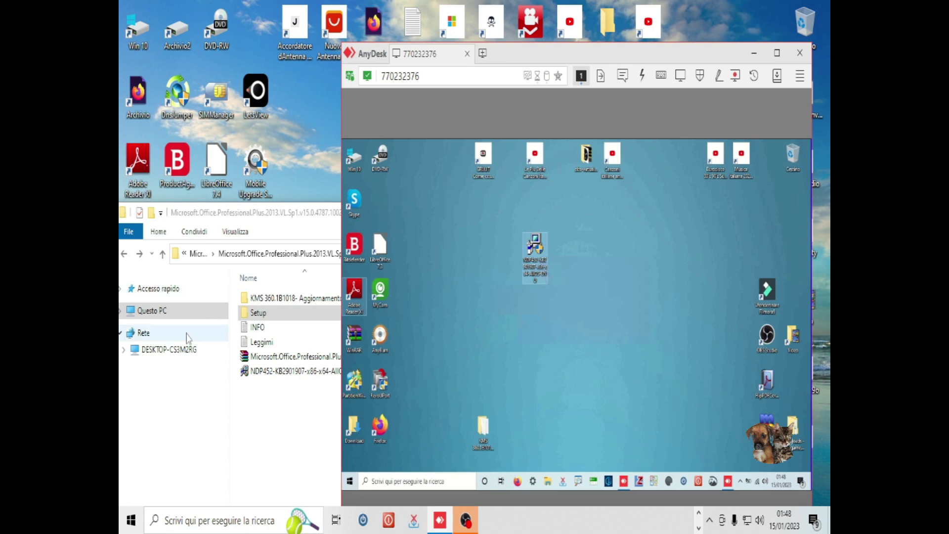
# Paste the copied Setup folder onto the remote desktop and place it beside the NDP452 installer, moving the copy progress window out of the way
pyautogui.rightClick(583, 267)
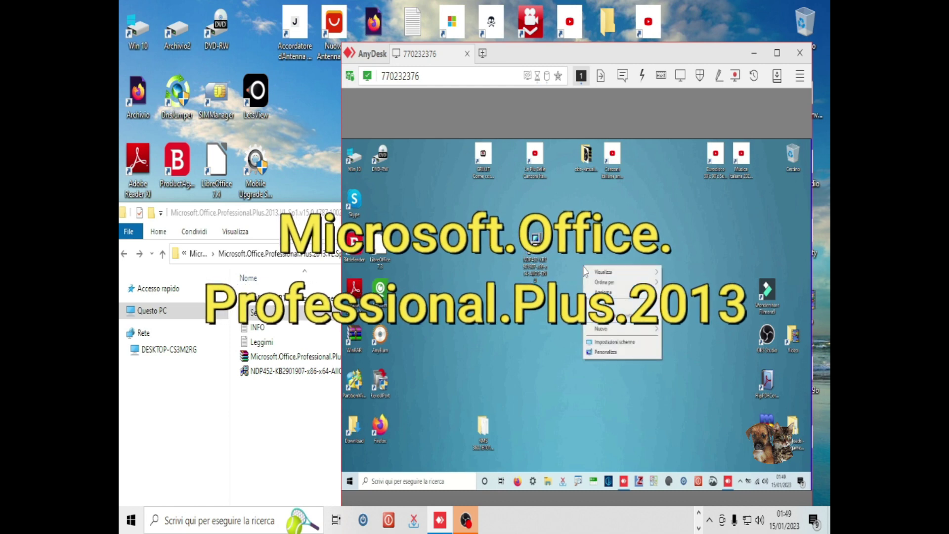
pyautogui.click(601, 311)
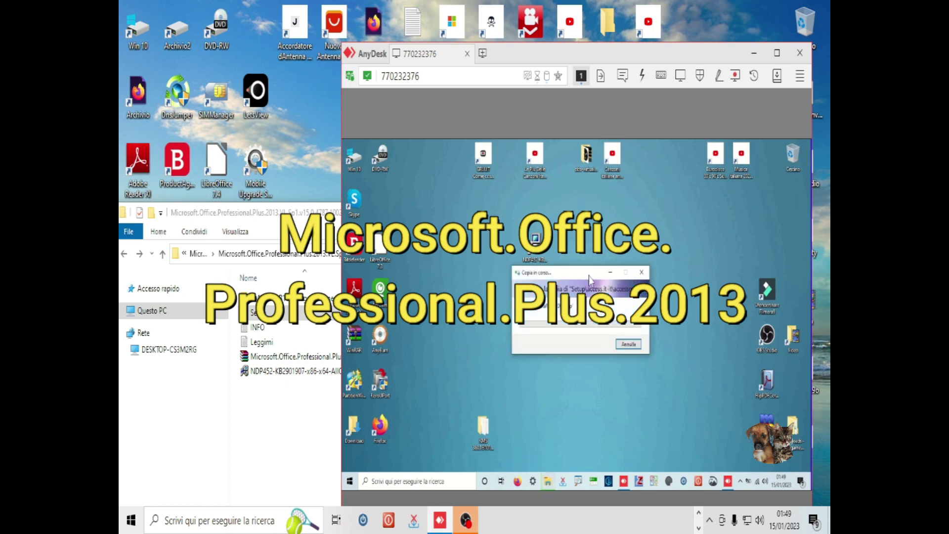
pyautogui.moveTo(589, 280); pyautogui.dragTo(586, 336)
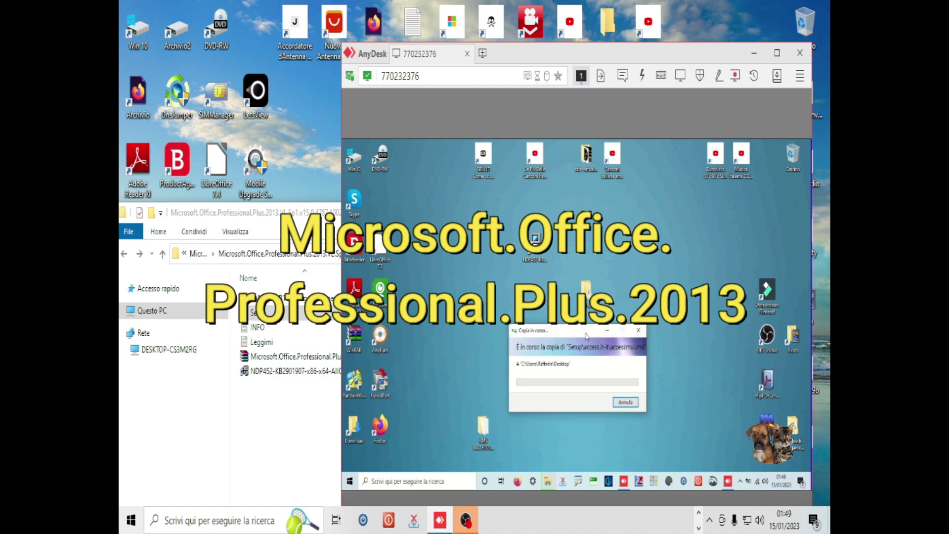
pyautogui.moveTo(589, 292); pyautogui.dragTo(563, 250)
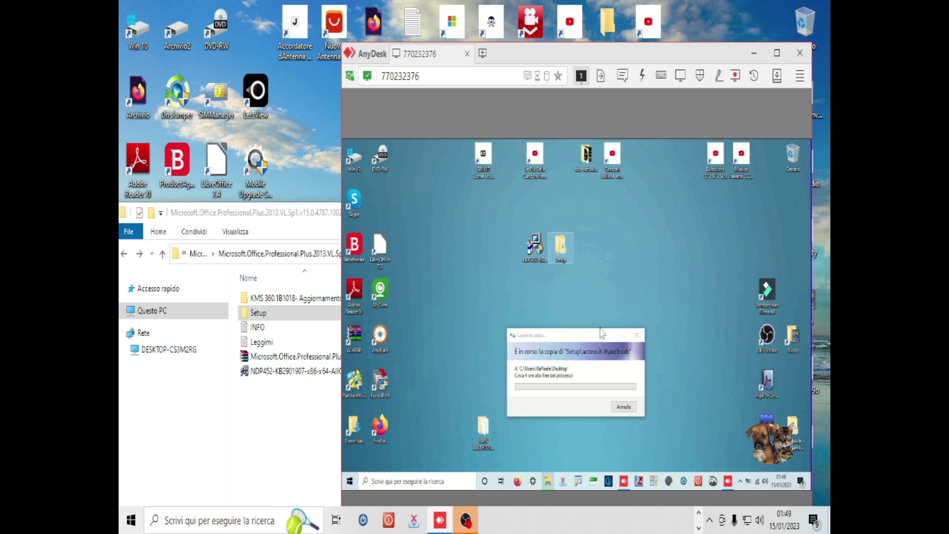
pyautogui.moveTo(591, 337); pyautogui.dragTo(591, 315)
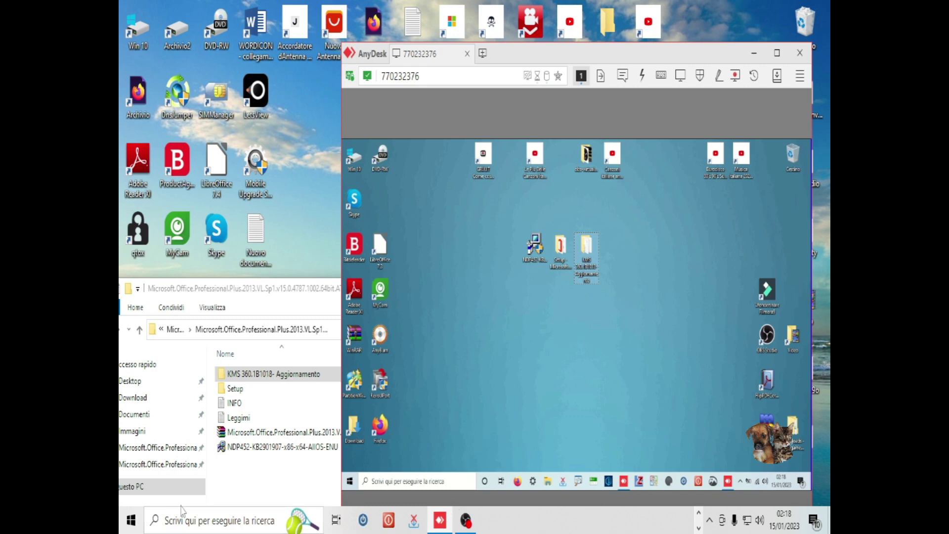
# Close the local Office 2013 folder window and maximize the remote session window
pyautogui.click(289, 306)
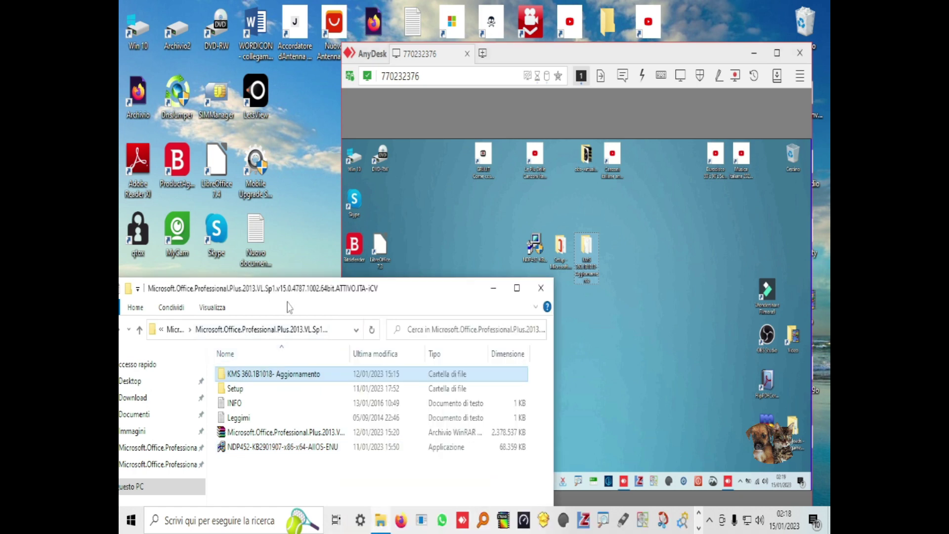
pyautogui.click(541, 288)
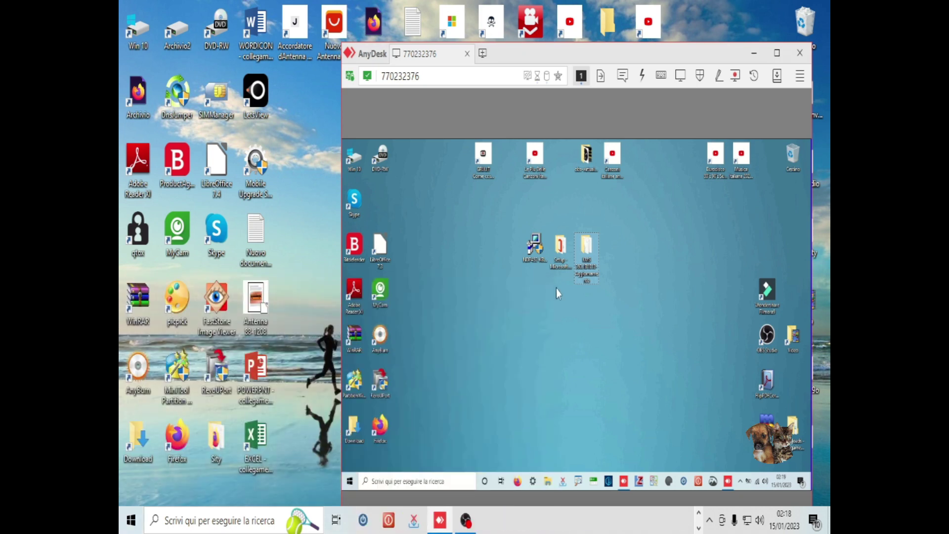
pyautogui.click(777, 54)
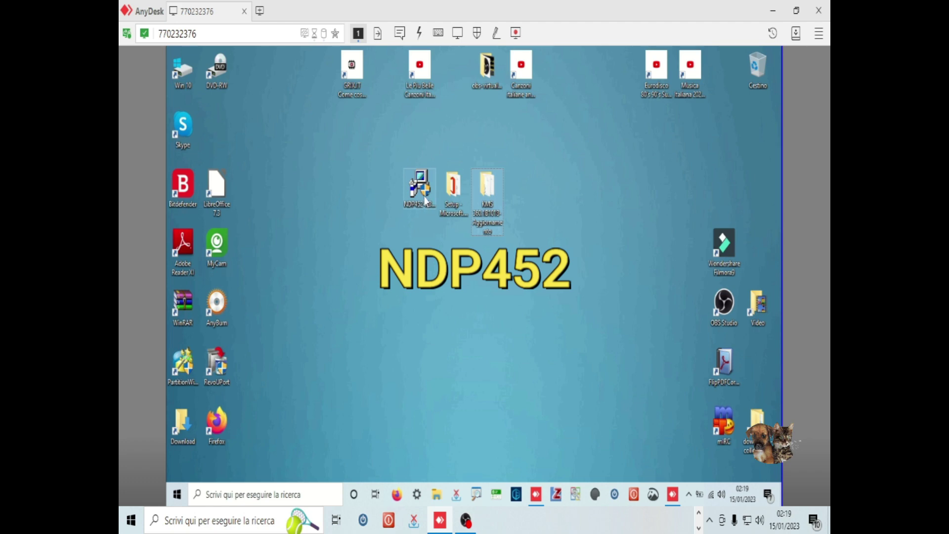
# Try to install .NET Framework 4.5.2 from the NDP452 installer on the remote desktop, allowing it to make changes, and close the installer
pyautogui.moveTo(424, 192)
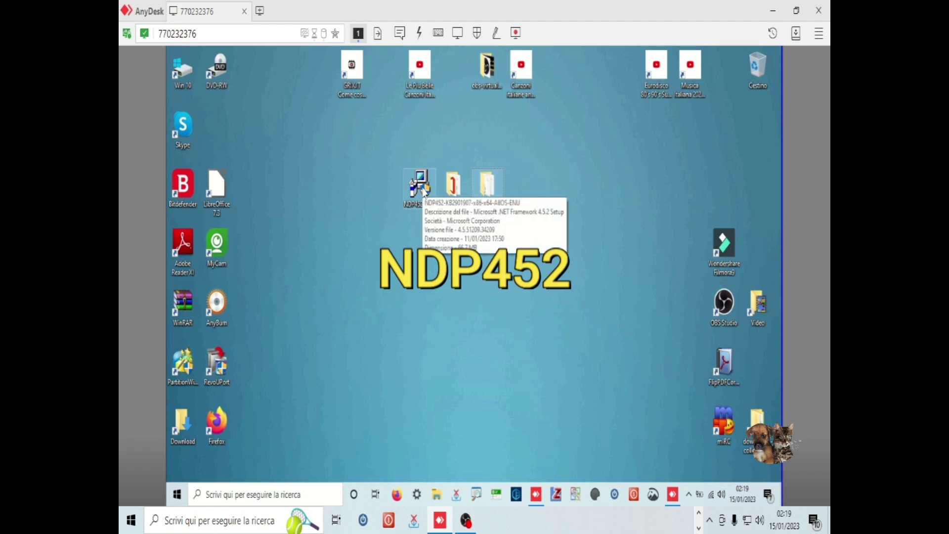
pyautogui.click(420, 185)
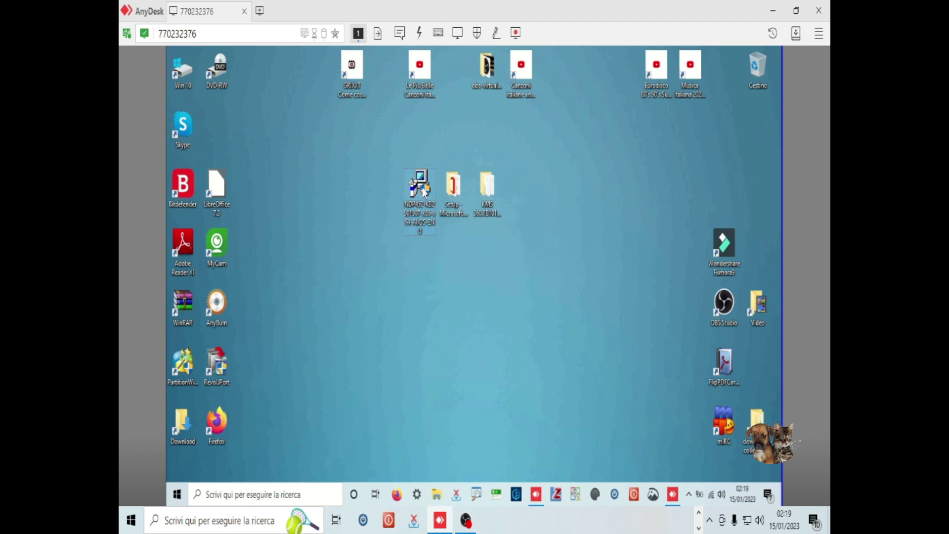
pyautogui.doubleClick(422, 188)
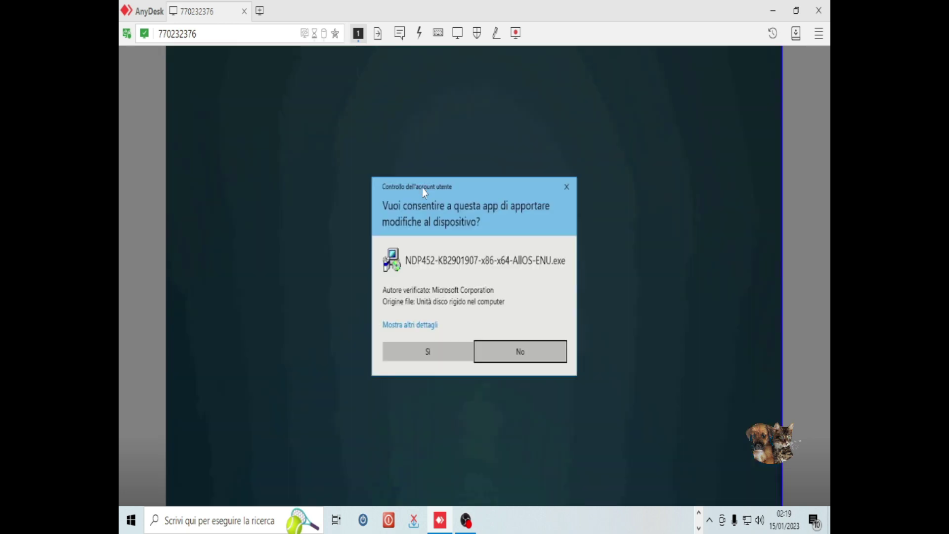
pyautogui.click(444, 353)
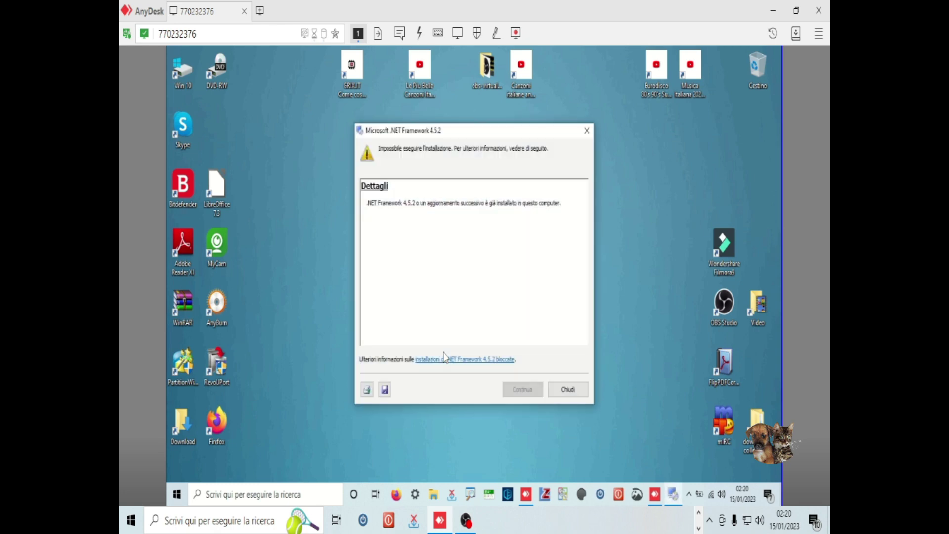
pyautogui.click(566, 391)
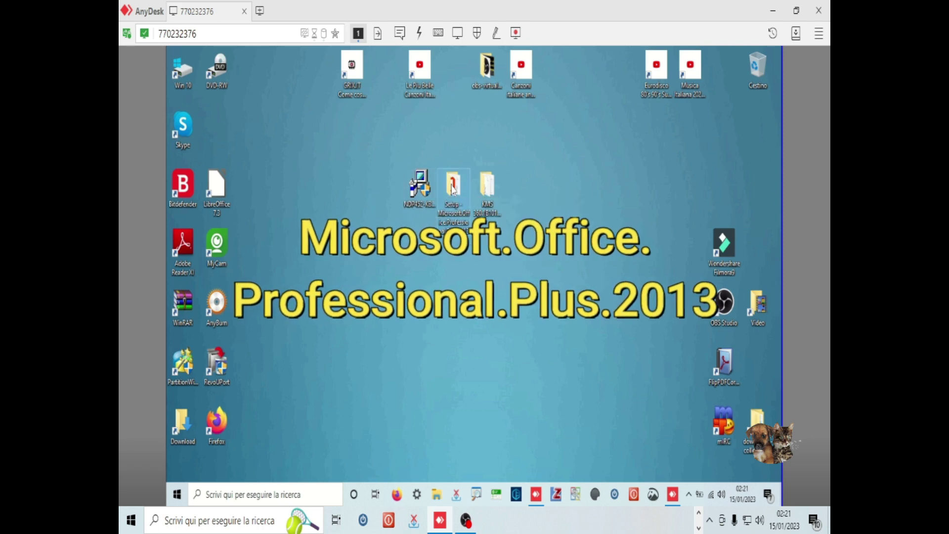
# Run the setup application from the remote Setup - Microsoft.Office.Professional.Plus.2013 folder and allow it to make changes
pyautogui.doubleClick(453, 187)
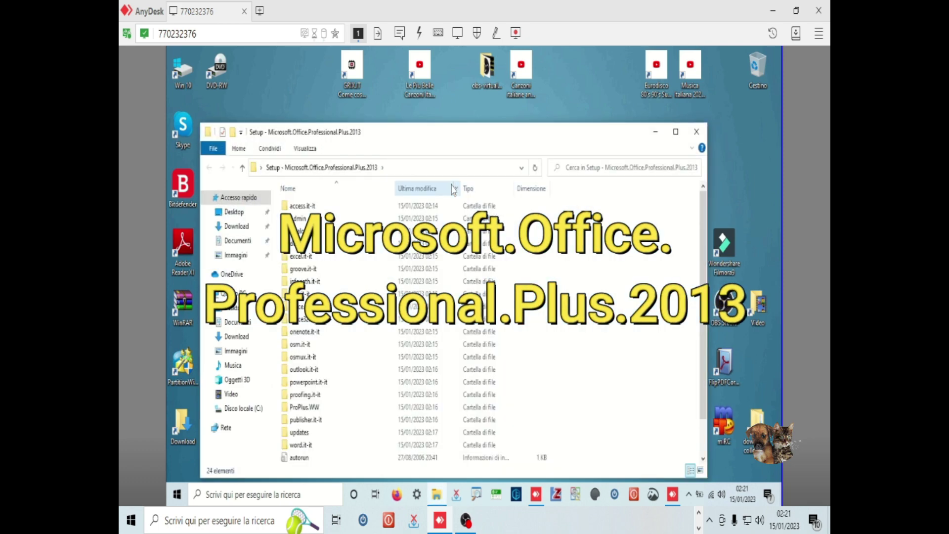
pyautogui.scroll(-1, 423, 292)
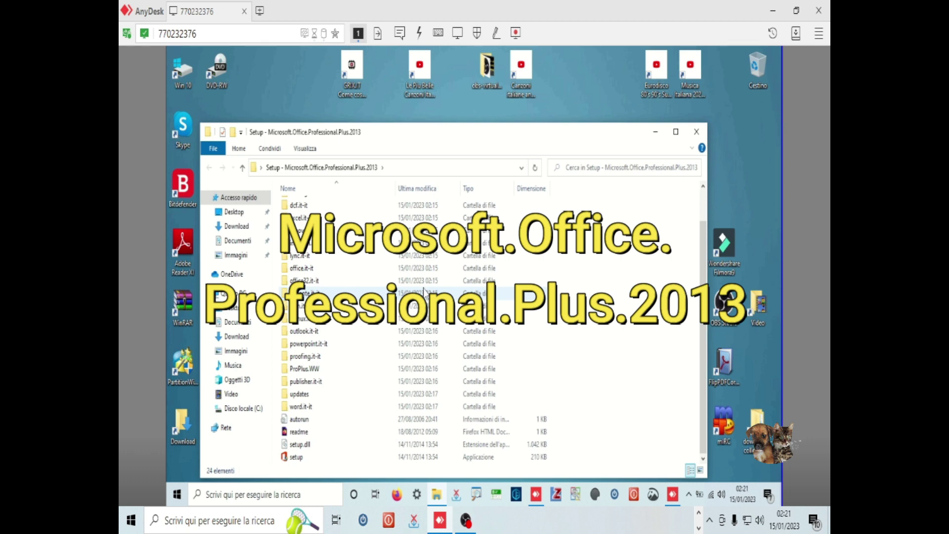
pyautogui.doubleClick(295, 457)
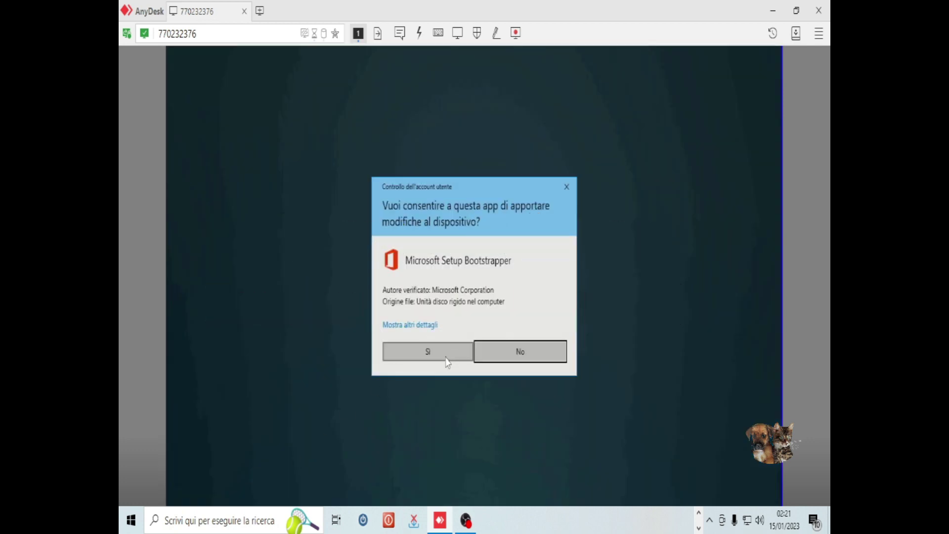
pyautogui.click(447, 353)
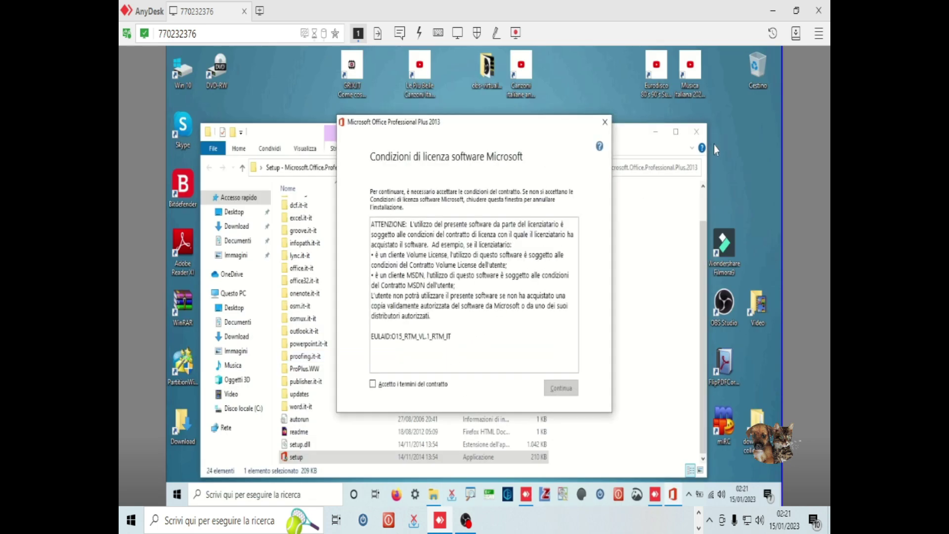
# Accept the Office Professional Plus 2013 licence terms and start the standard installation with the Setup folder window closed
pyautogui.click(373, 384)
pyautogui.click(562, 388)
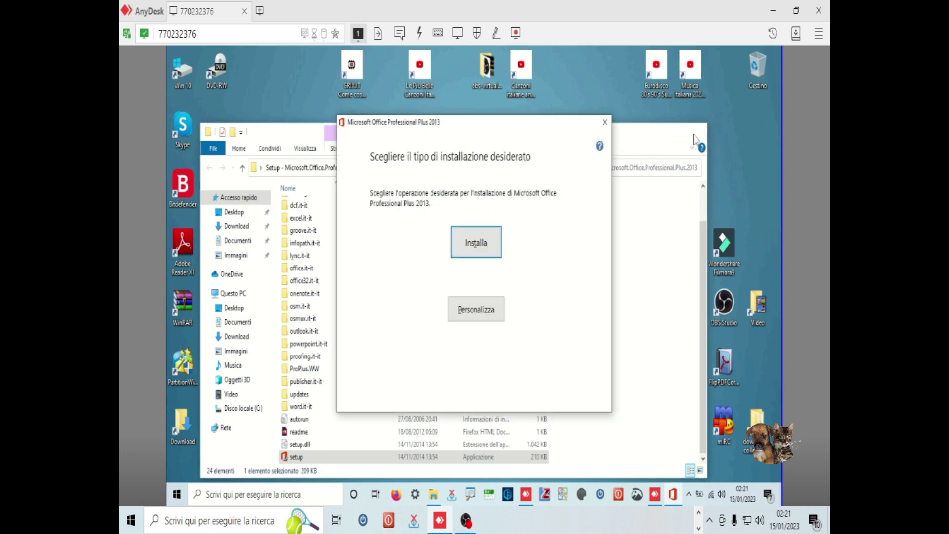
pyautogui.click(694, 137)
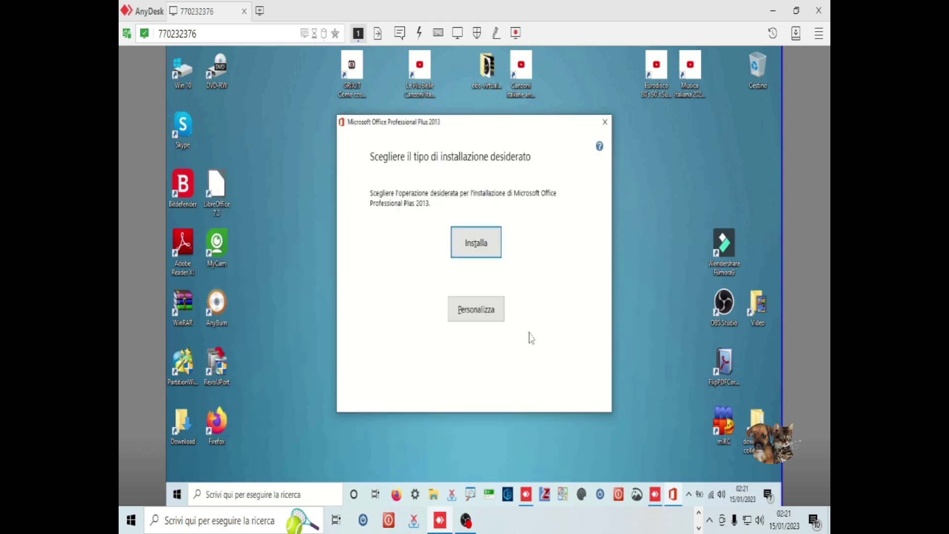
pyautogui.click(483, 244)
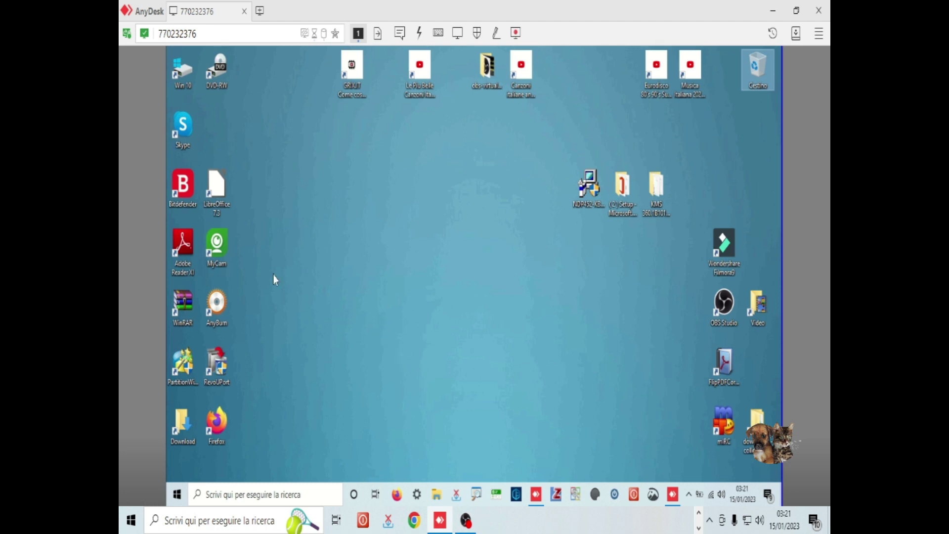
# Open the Office15 folder inside Programmi > Microsoft Office on the remote computer's local disk C:
pyautogui.click(182, 81)
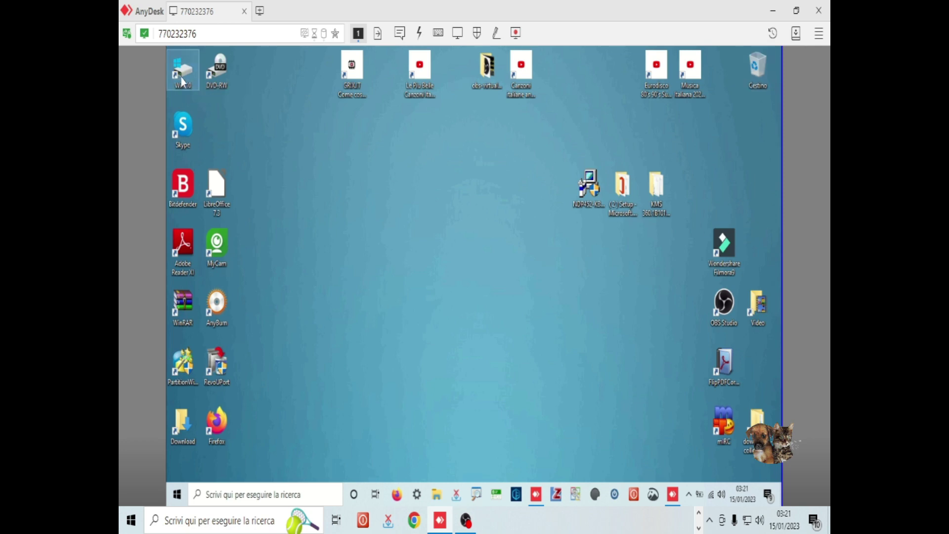
pyautogui.doubleClick(183, 82)
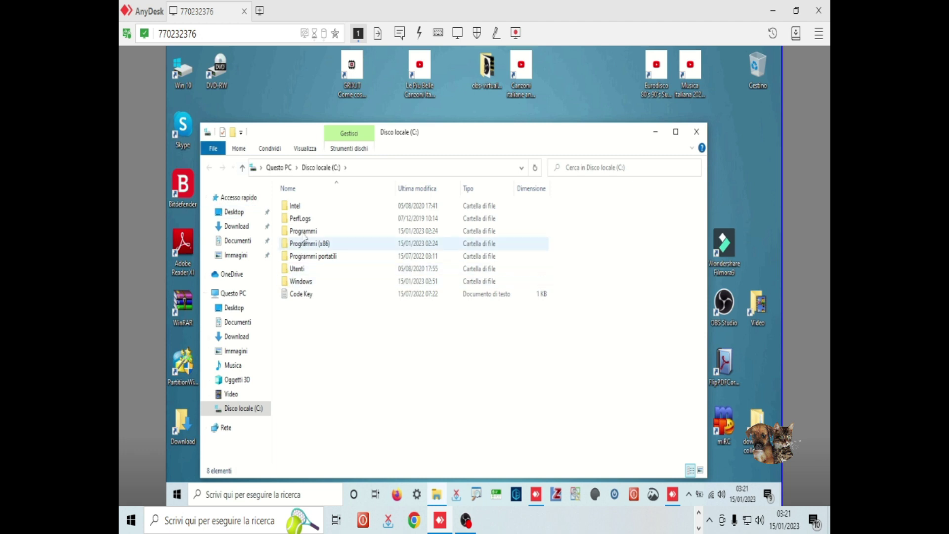
pyautogui.doubleClick(303, 230)
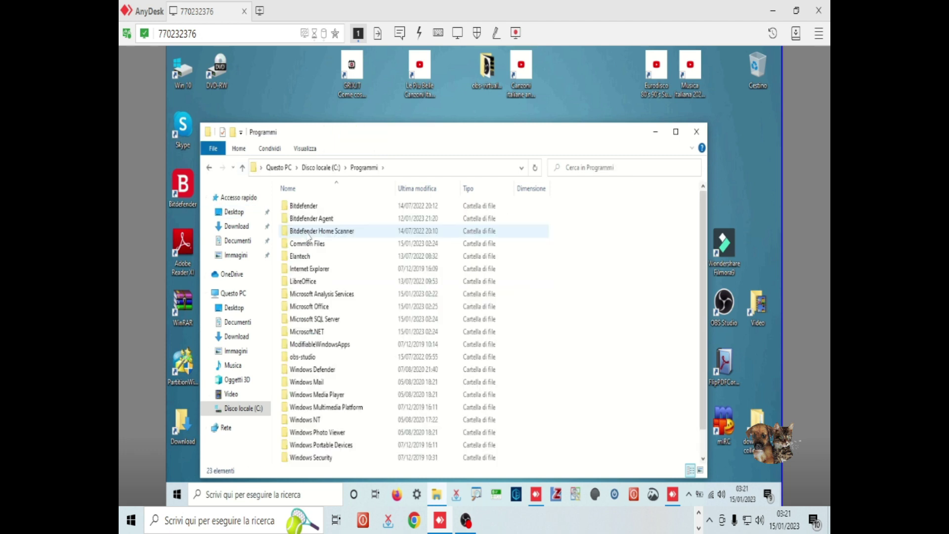
pyautogui.doubleClick(317, 310)
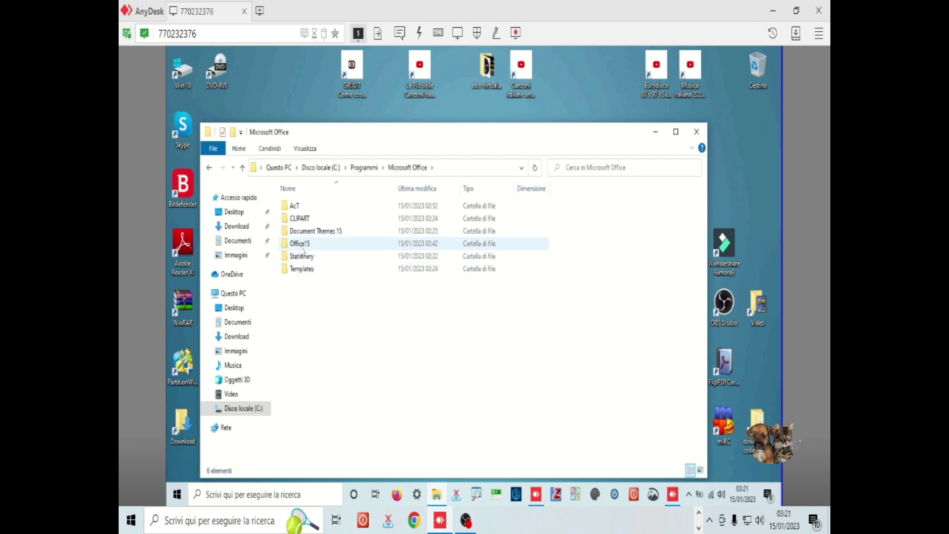
pyautogui.doubleClick(300, 248)
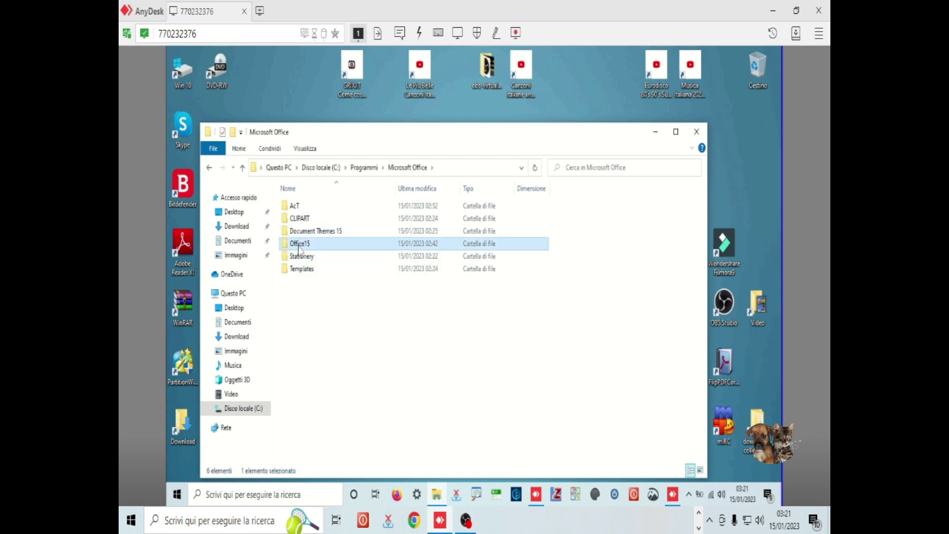
# Create a desktop shortcut for the EXCEL application in the Office15 folder
pyautogui.scroll(-4, 326, 272)
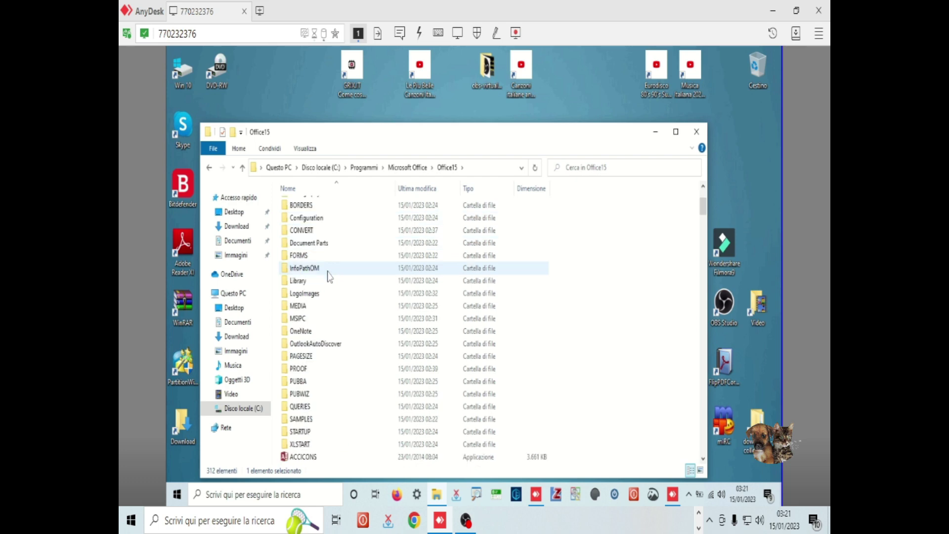
pyautogui.scroll(-13, 328, 272)
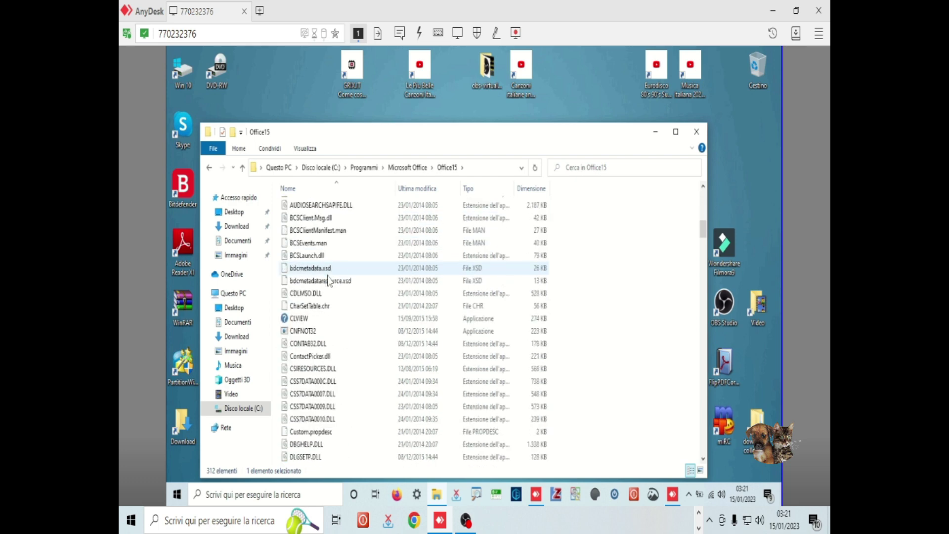
pyautogui.scroll(-5, 330, 286)
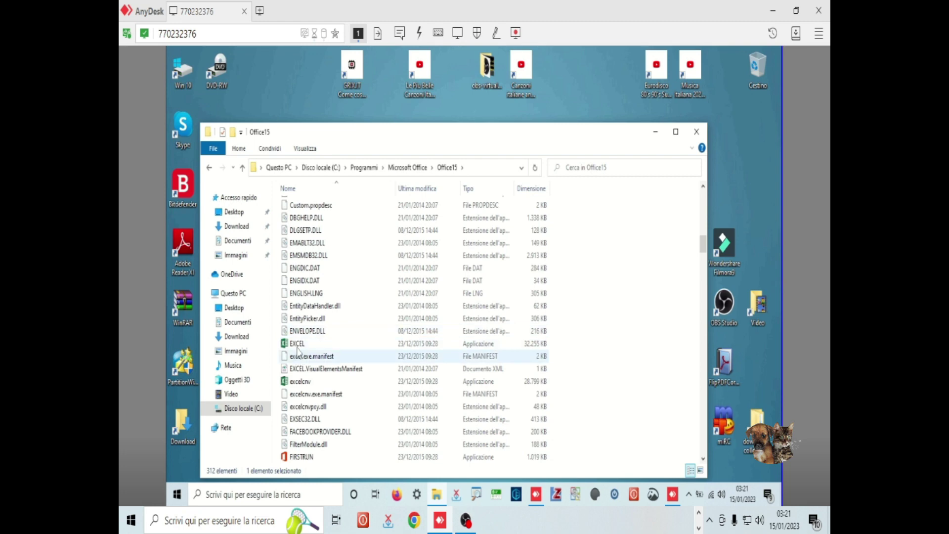
pyautogui.moveTo(298, 348)
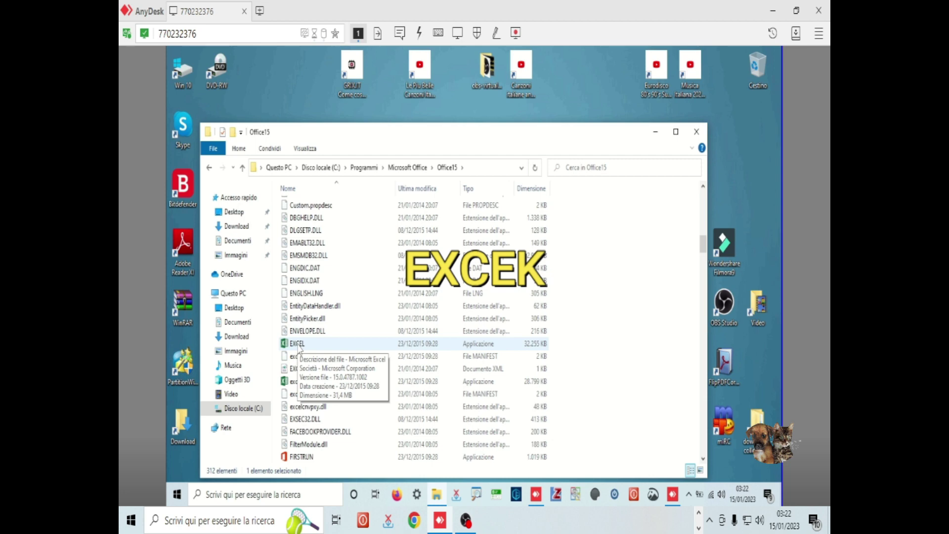
pyautogui.rightClick(299, 348)
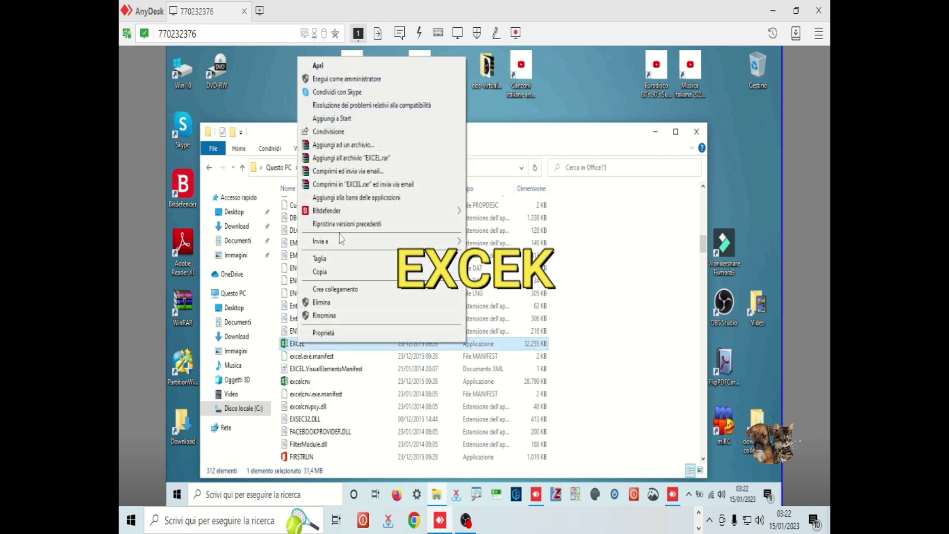
pyautogui.moveTo(360, 241)
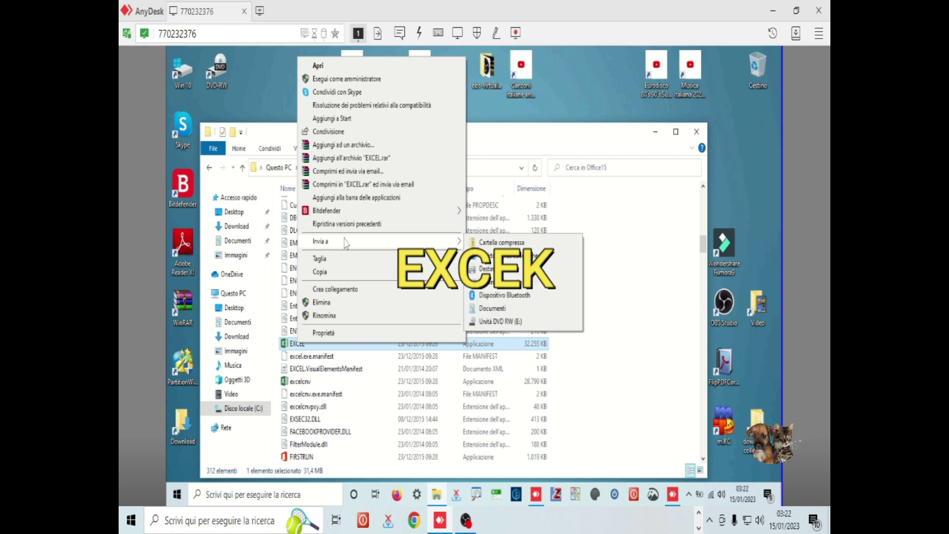
pyautogui.click(497, 256)
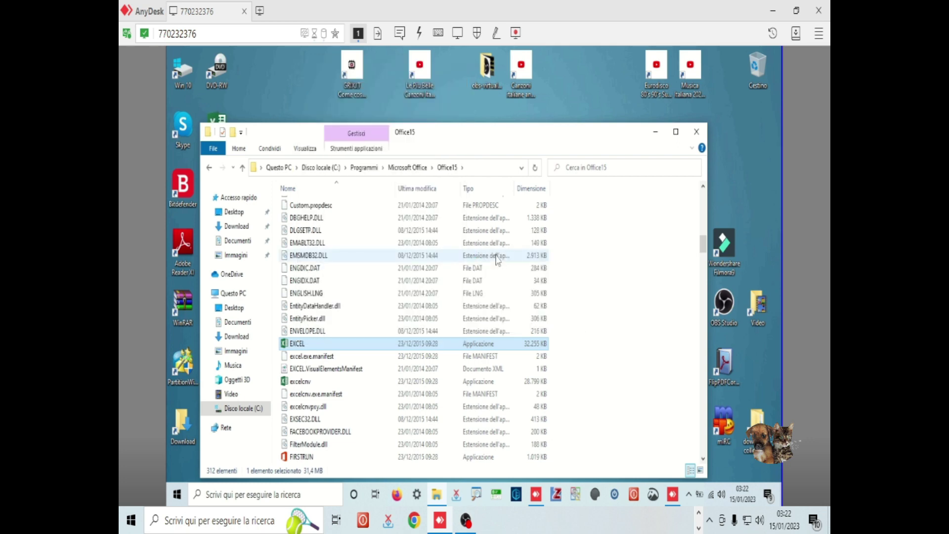
# Create desktop shortcuts for the OUTLOOK and WINWORD applications and close the Office15 folder window
pyautogui.scroll(-20, 310, 380)
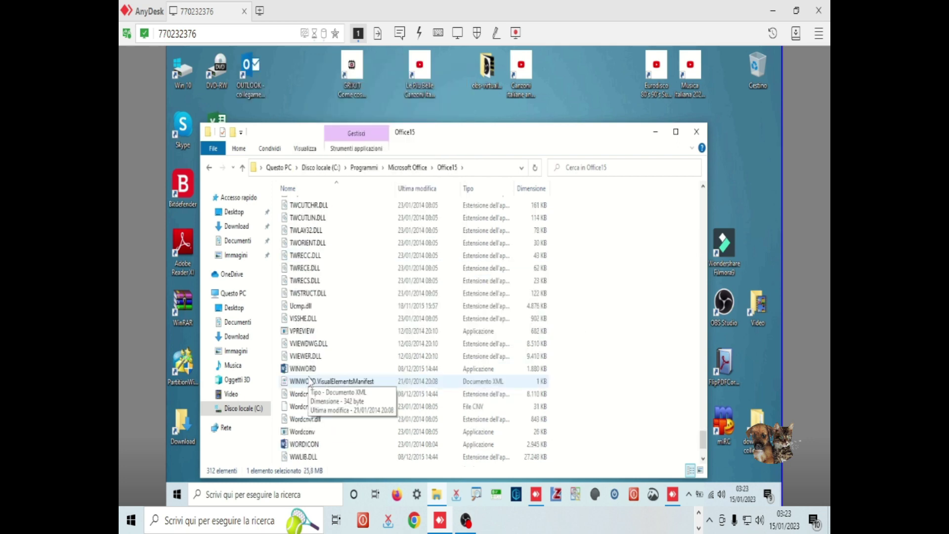
pyautogui.click(309, 372)
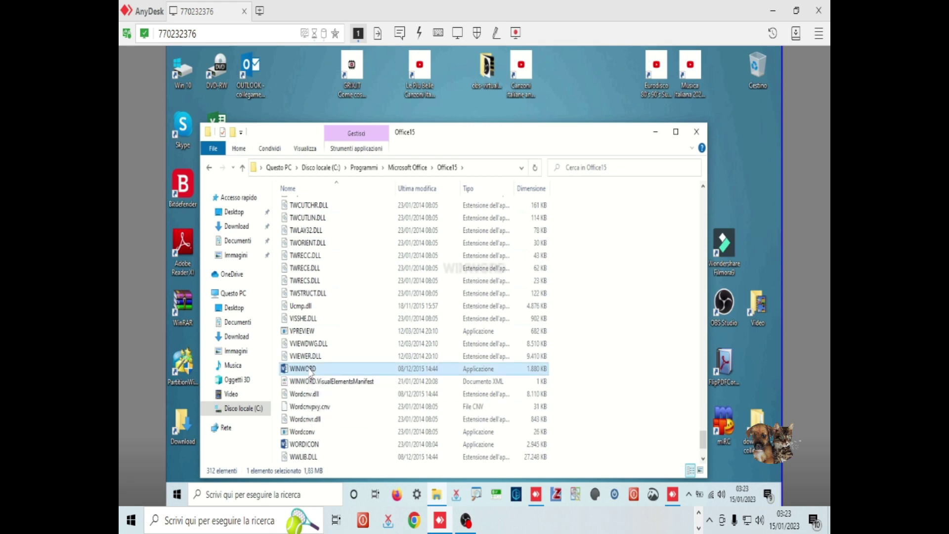
pyautogui.rightClick(310, 372)
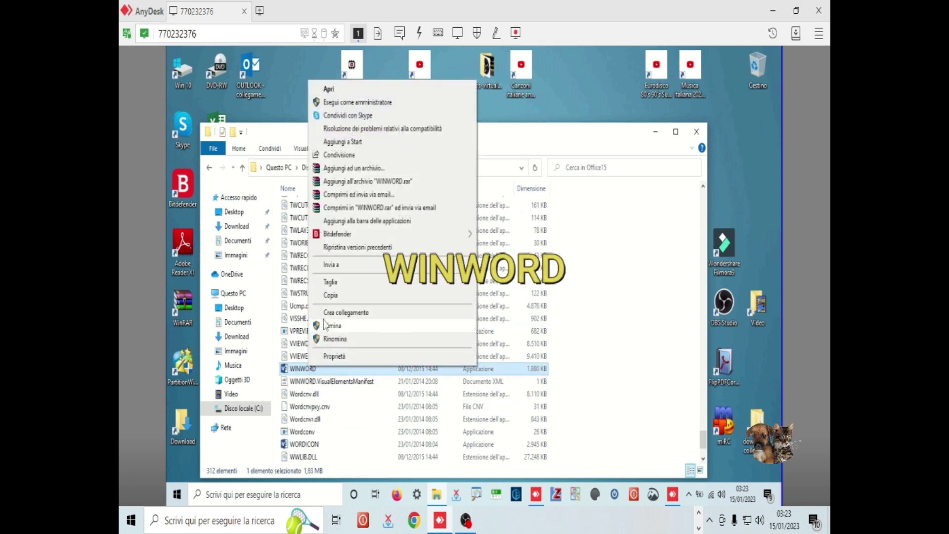
pyautogui.moveTo(331, 265)
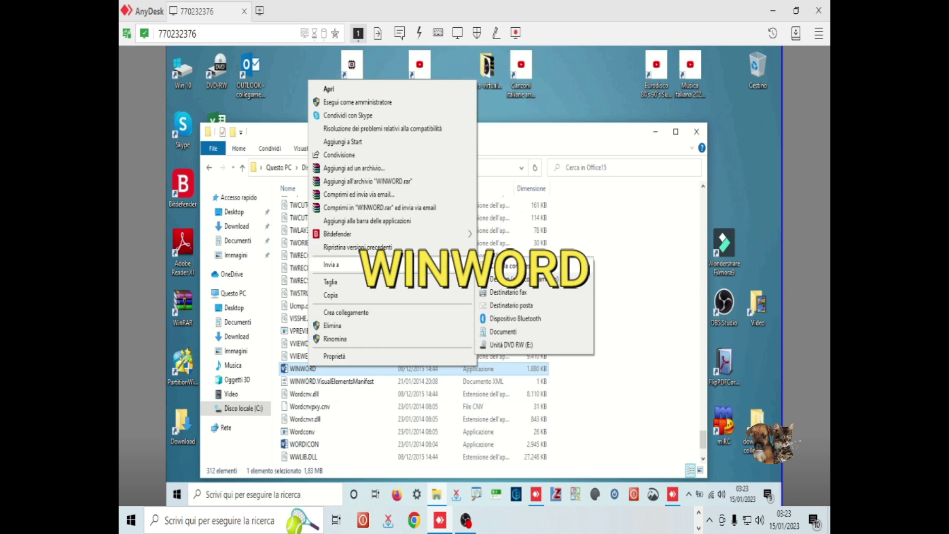
pyautogui.press('Escape')
pyautogui.press('Escape')
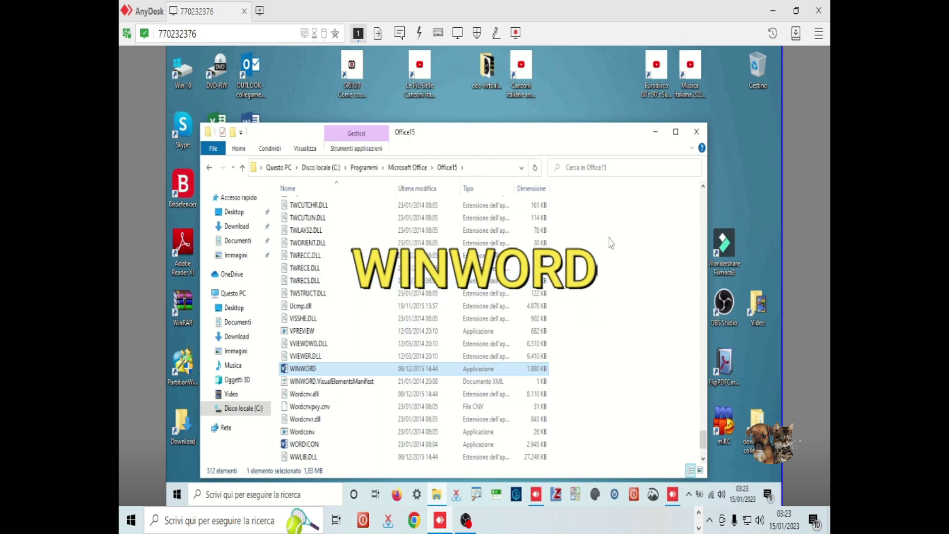
pyautogui.click(696, 132)
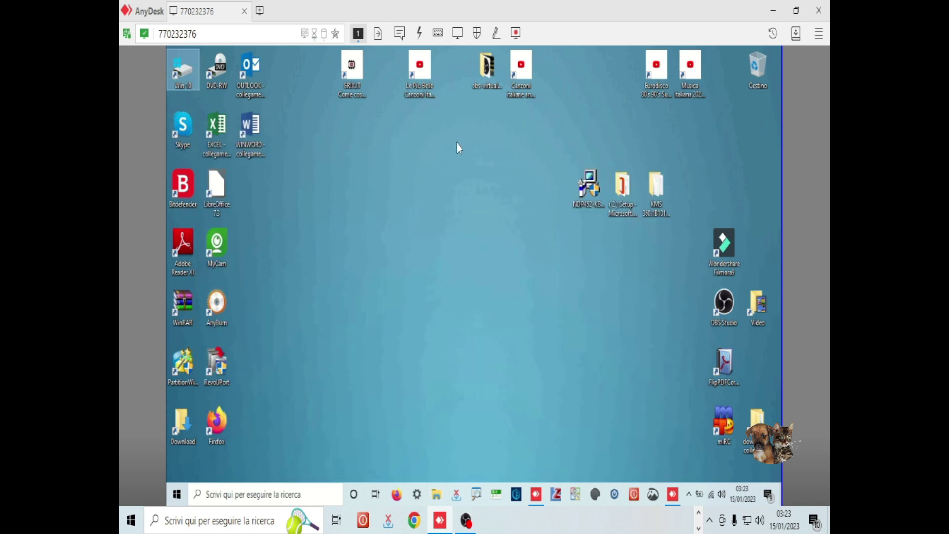
# Arrange the EXCEL, WINWORD and OUTLOOK shortcuts side by side in one row in the open area of the remote desktop
pyautogui.moveTo(227, 137); pyautogui.dragTo(294, 195)
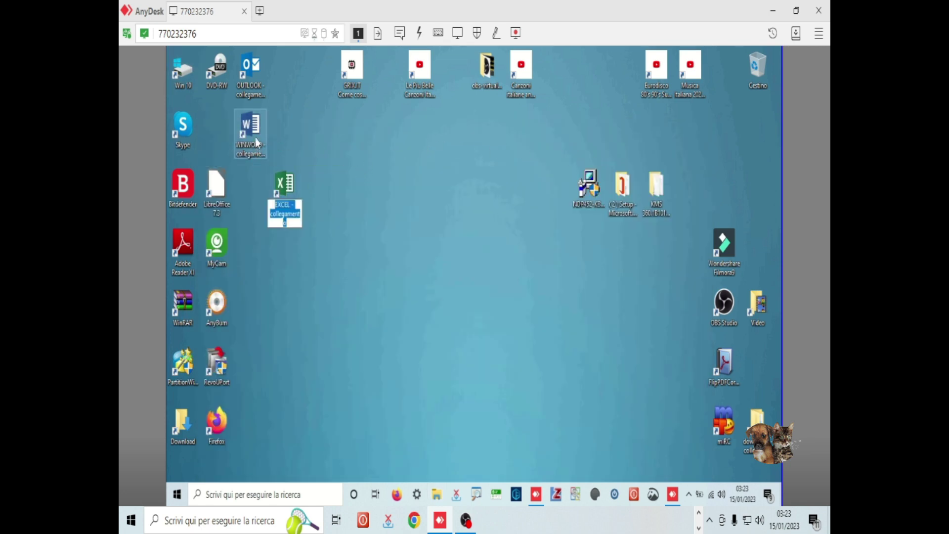
pyautogui.moveTo(255, 138); pyautogui.dragTo(338, 204)
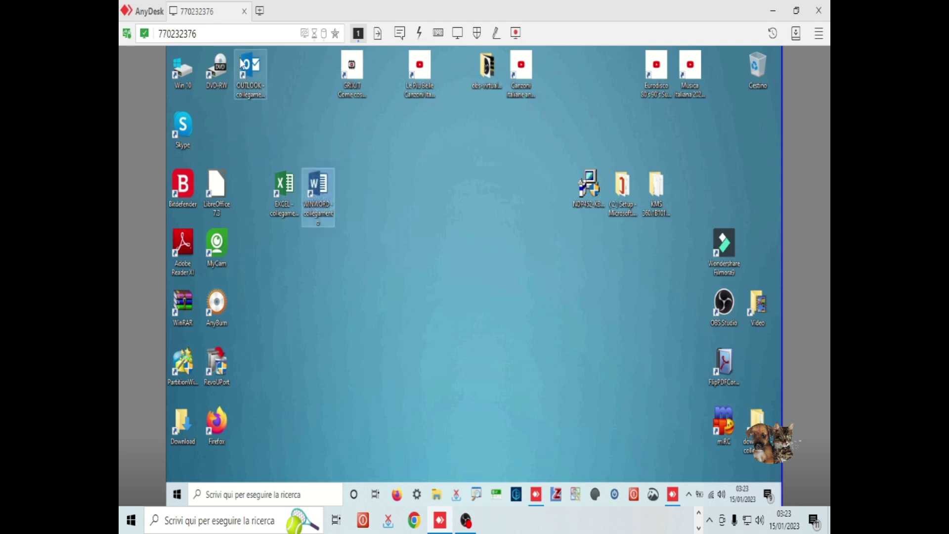
pyautogui.moveTo(243, 74); pyautogui.dragTo(356, 190)
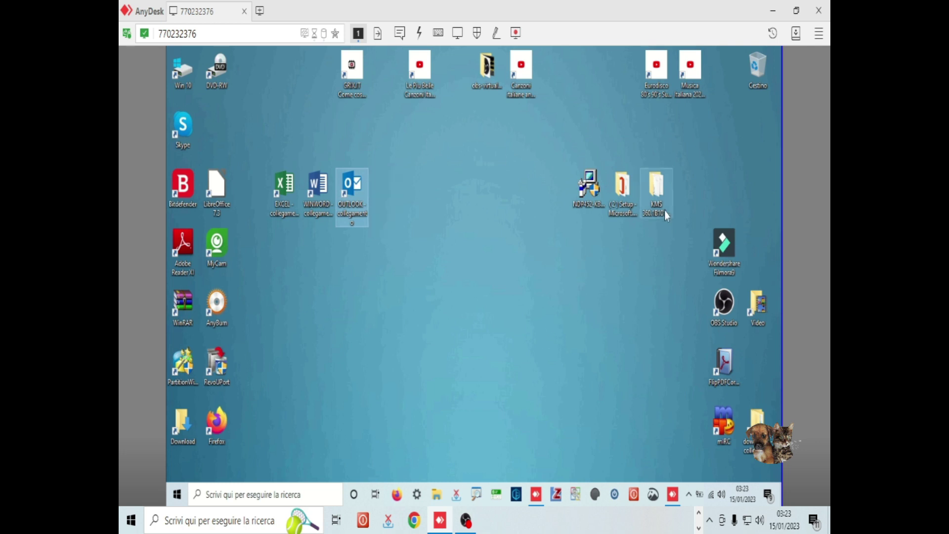
# Run the KMS 360.1 application from the KMS 360.1B1018- Aggiornamento folder on the remote desktop
pyautogui.moveTo(663, 193)
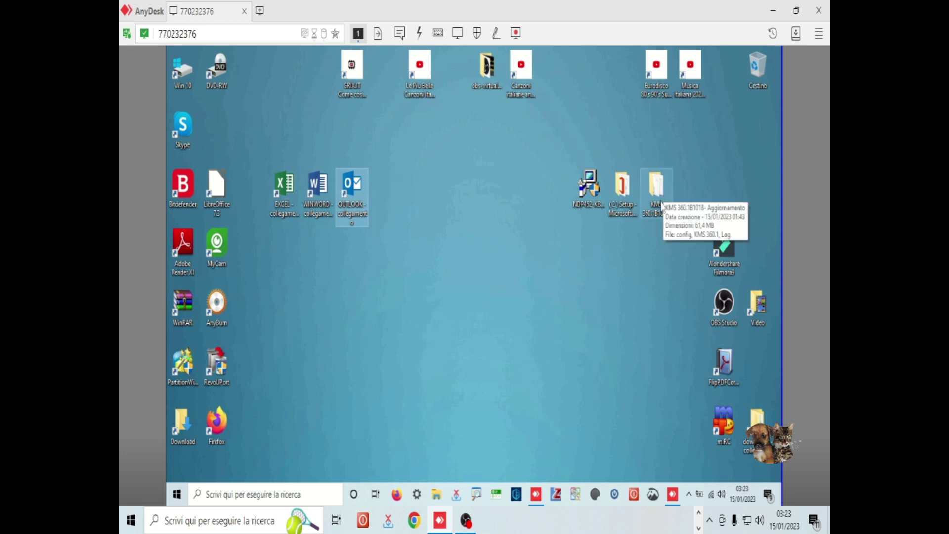
pyautogui.doubleClick(657, 192)
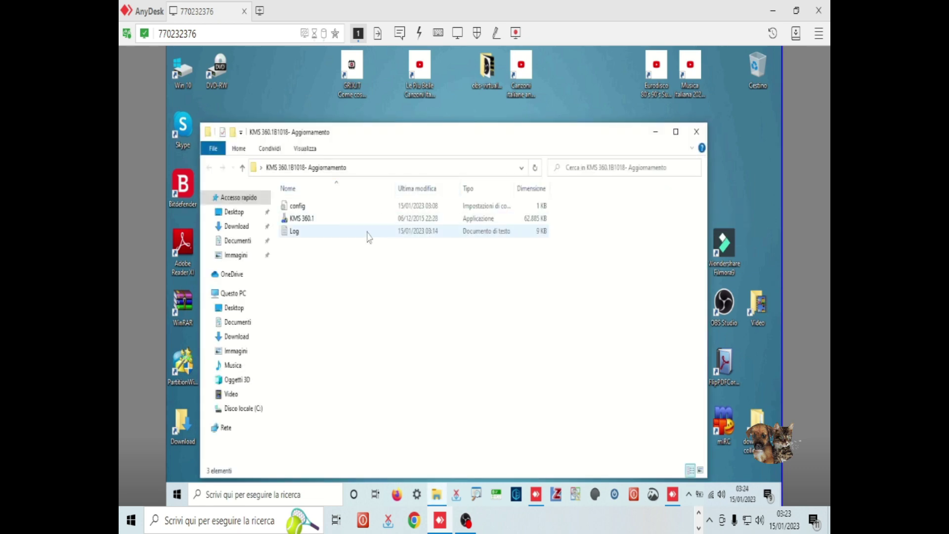
pyautogui.doubleClick(302, 222)
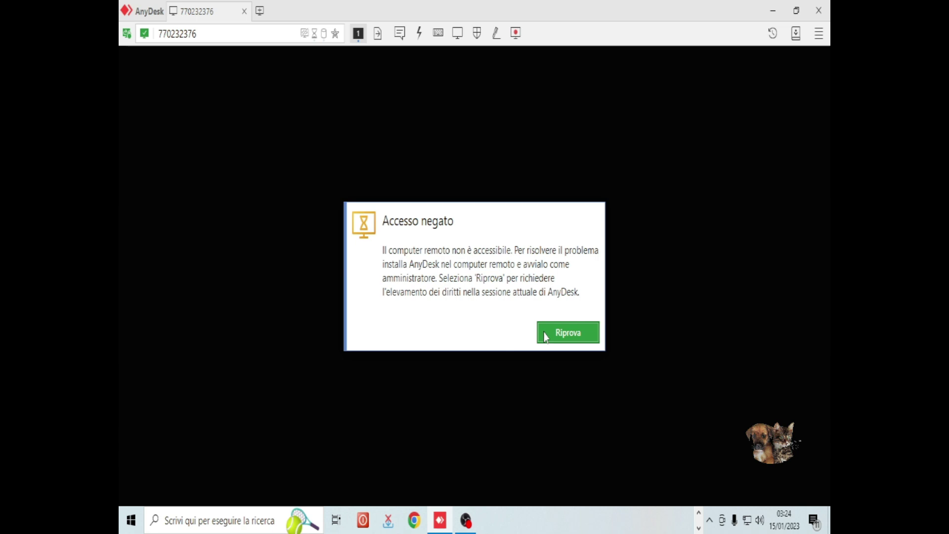
# Request elevated rights through the remote user's authorisation and close the KMS 360.1 window
pyautogui.click(578, 339)
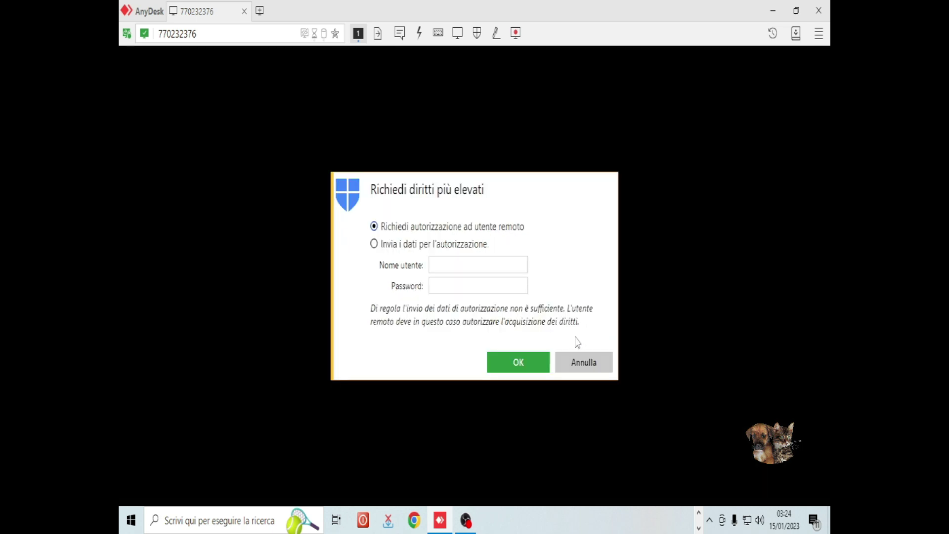
pyautogui.click(530, 366)
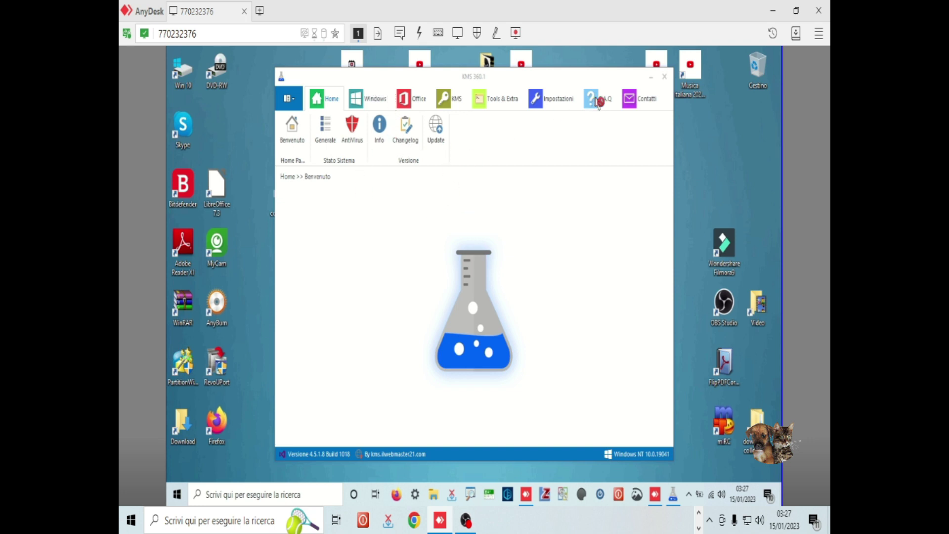
pyautogui.click(668, 78)
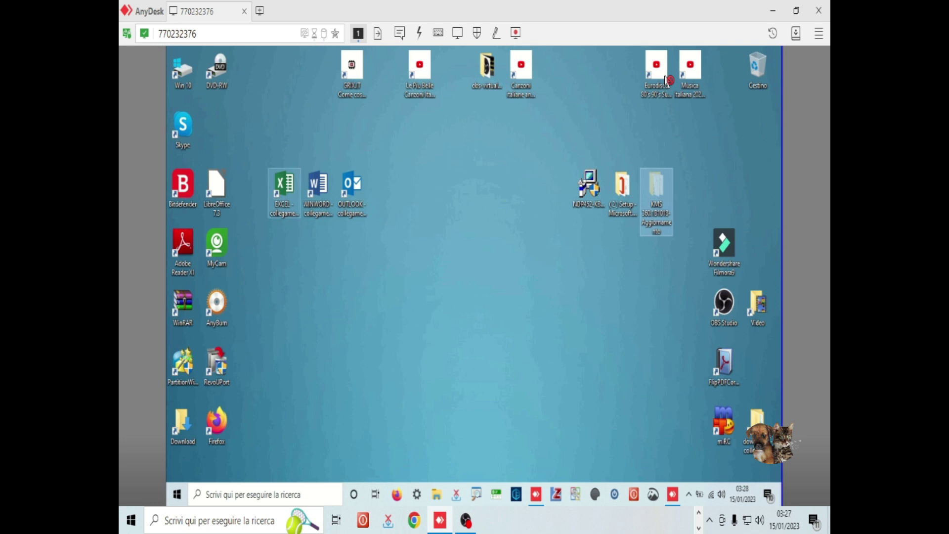
# Open a blank workbook in Excel from its remote desktop shortcut to check the installation, and close Excel
pyautogui.click(284, 191)
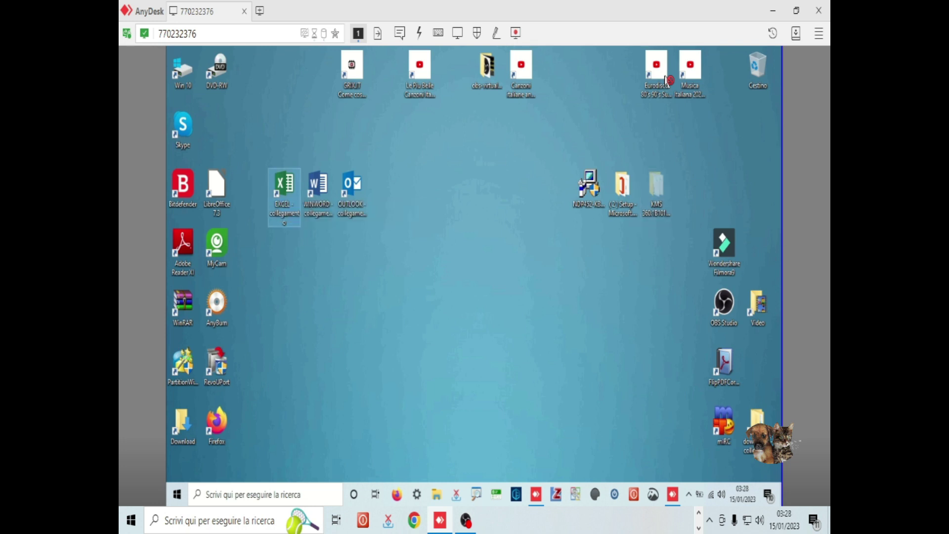
pyautogui.press('Return')
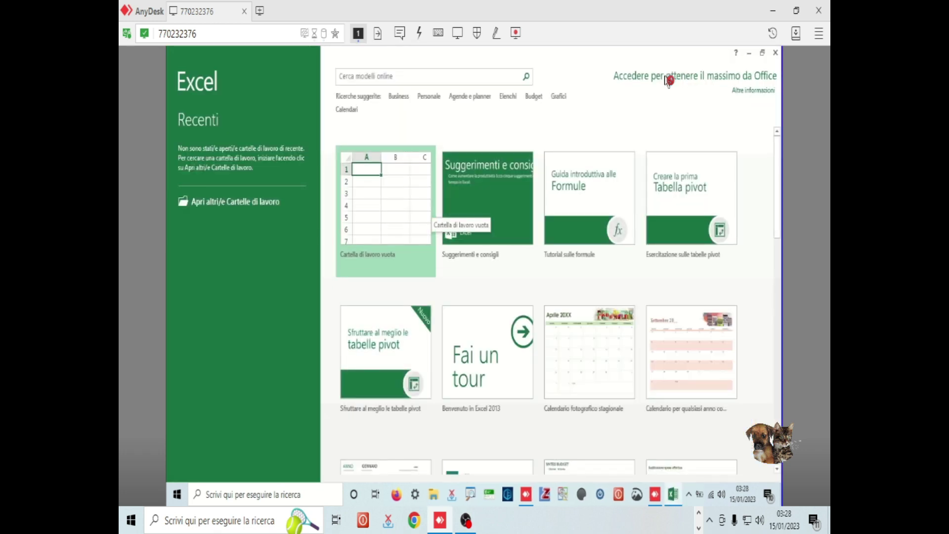
pyautogui.press('Return')
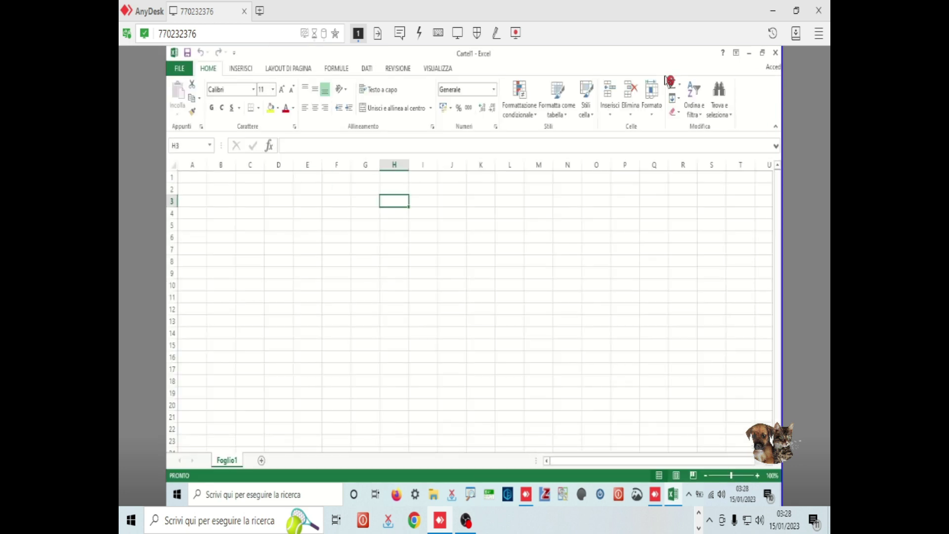
pyautogui.click(775, 53)
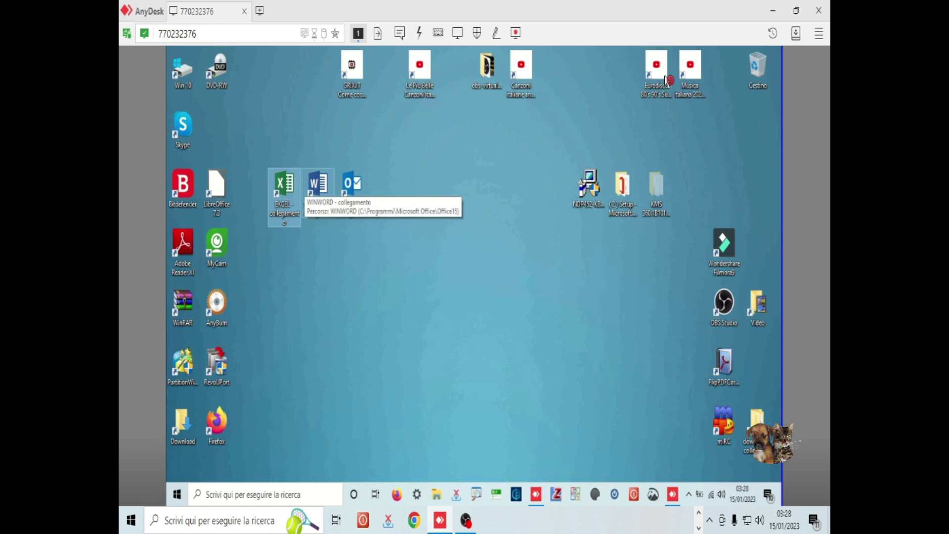
# Start a blank Word document from the WINWORD shortcut, accepting the default-program prompt, and close the AnyDesk window
pyautogui.doubleClick(318, 184)
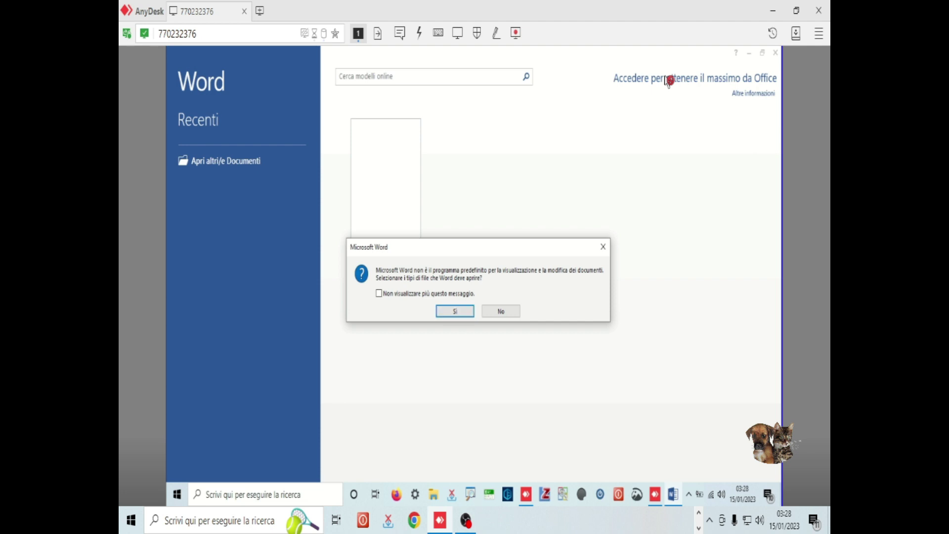
pyautogui.hotkey('alt', 'v')
pyautogui.press('Return')
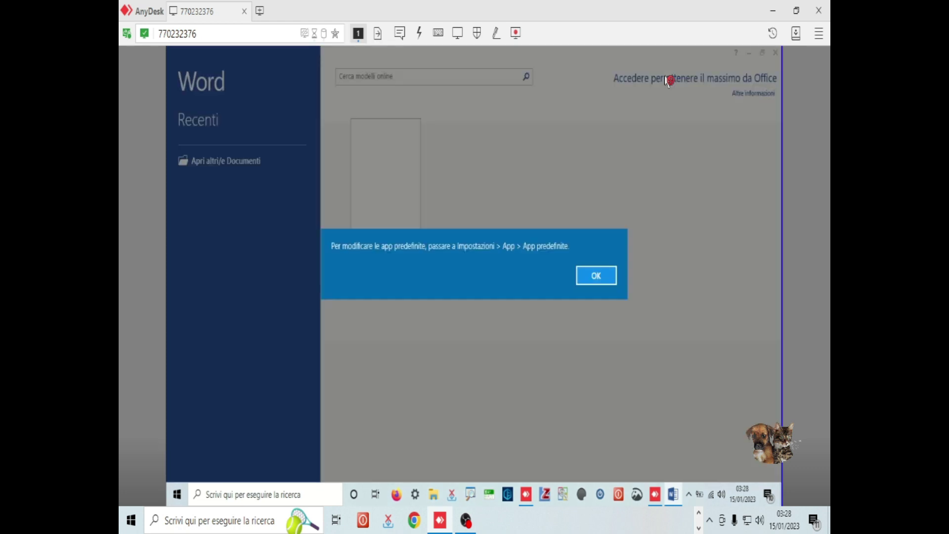
pyautogui.press('Return')
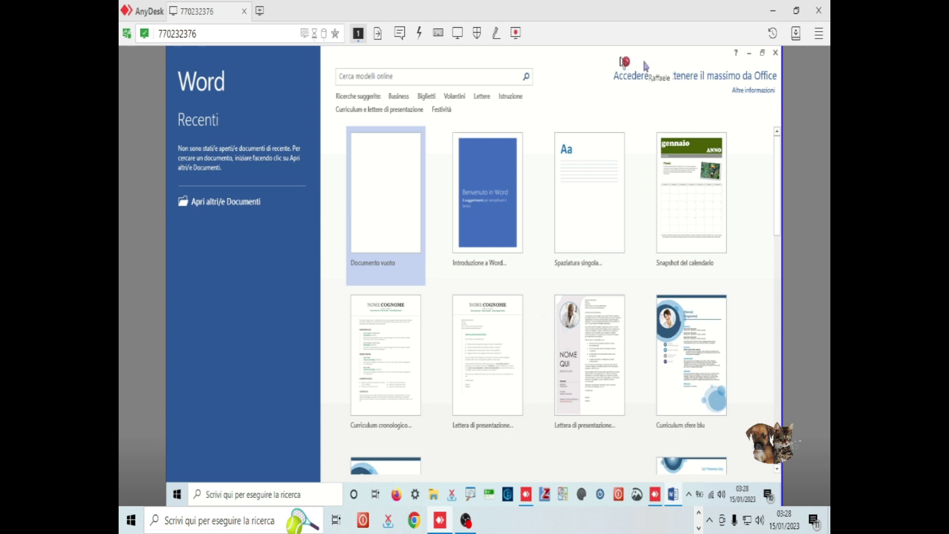
pyautogui.click(378, 197)
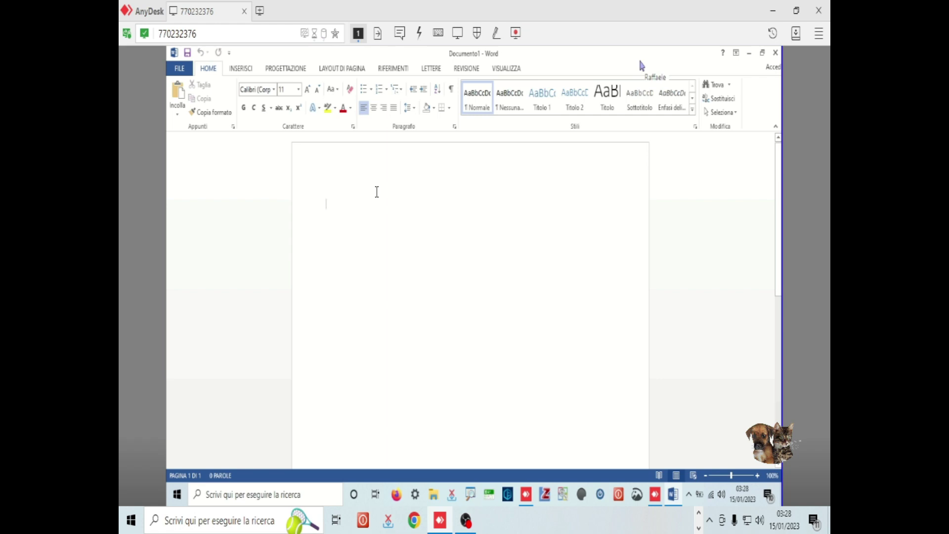
pyautogui.click(818, 10)
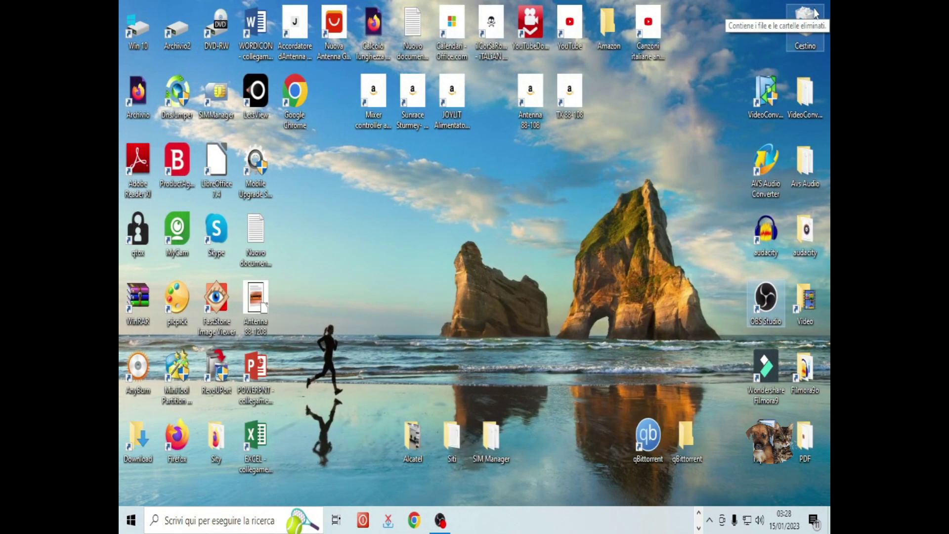